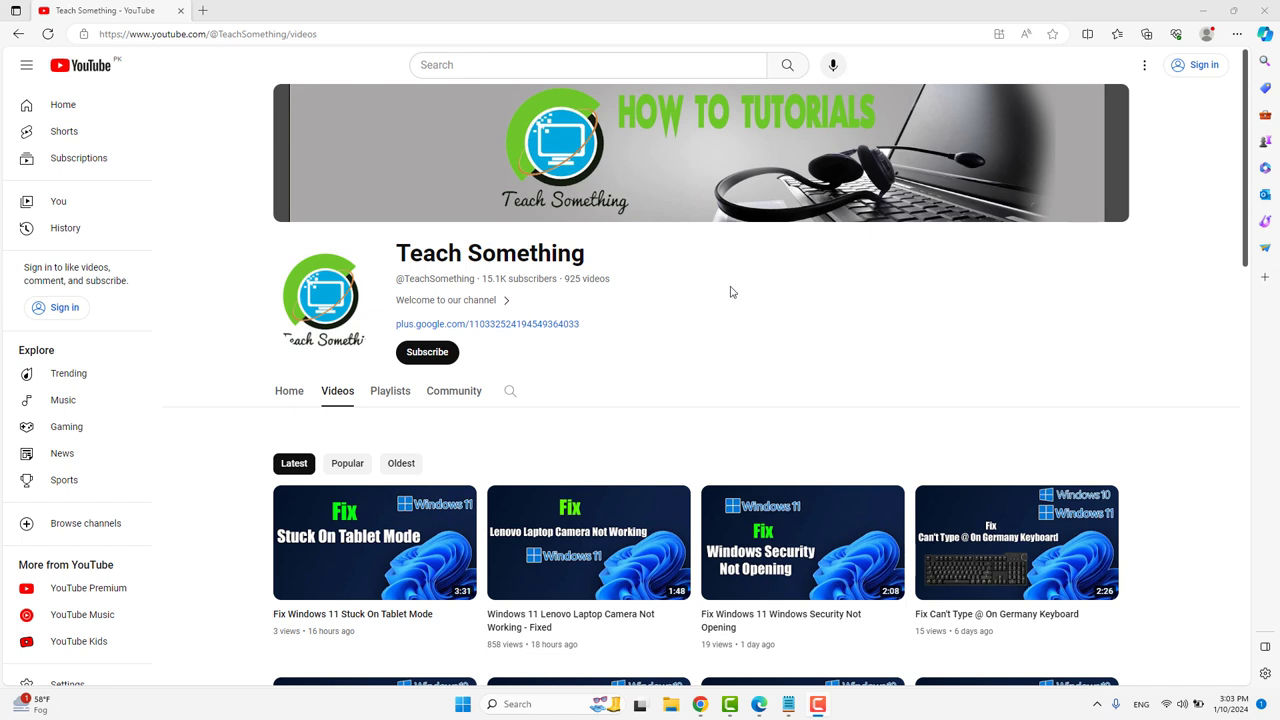
Select the channel title and the note's video title line, then minimize the note
{"action": "left_click_drag", "start_coordinate": [396, 254], "coordinate": [634, 254]}
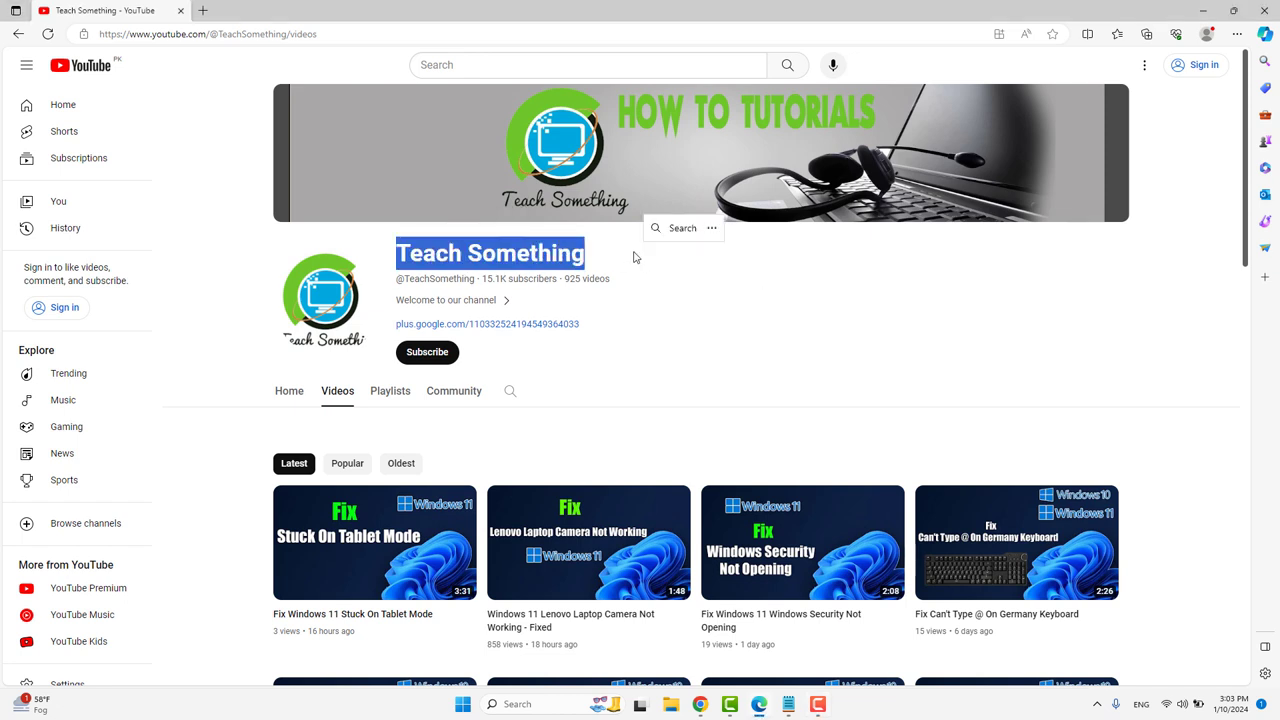
{"action": "left_click", "coordinate": [634, 254]}
{"action": "left_click", "coordinate": [788, 704]}
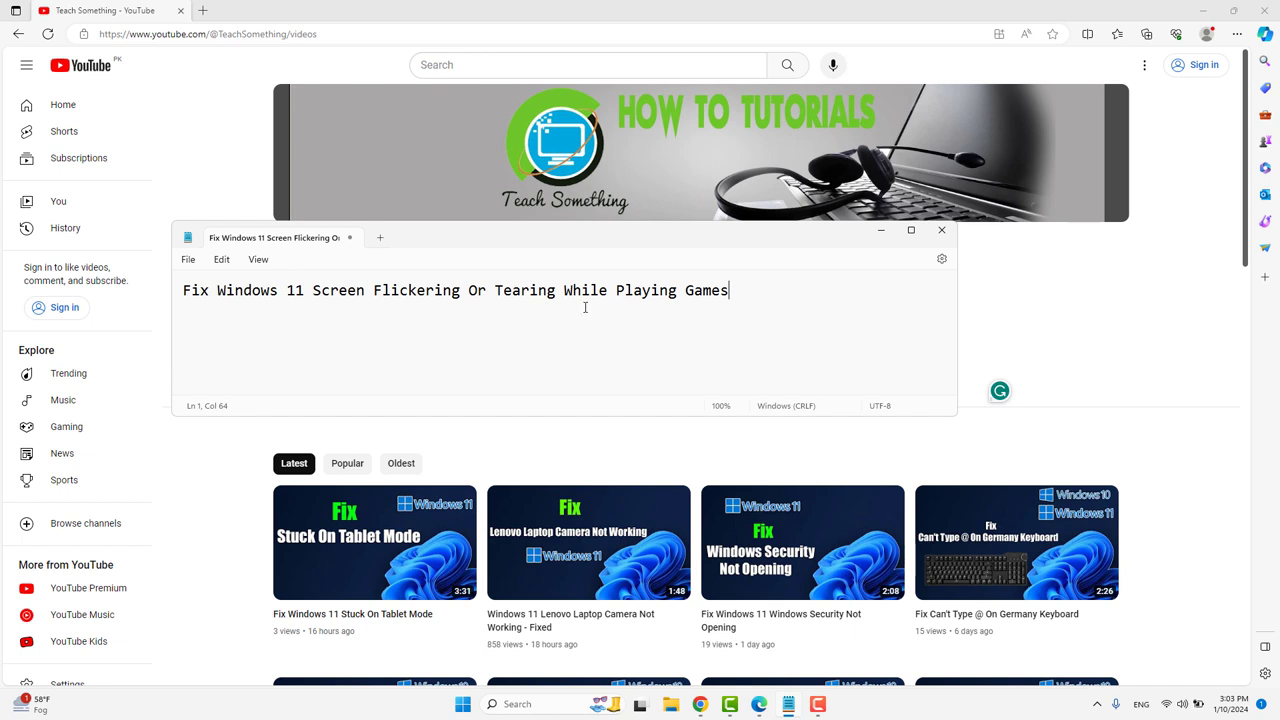
{"action": "left_click_drag", "start_coordinate": [723, 293], "coordinate": [180, 294]}
{"action": "left_click", "coordinate": [337, 291]}
{"action": "left_click", "coordinate": [880, 232]}
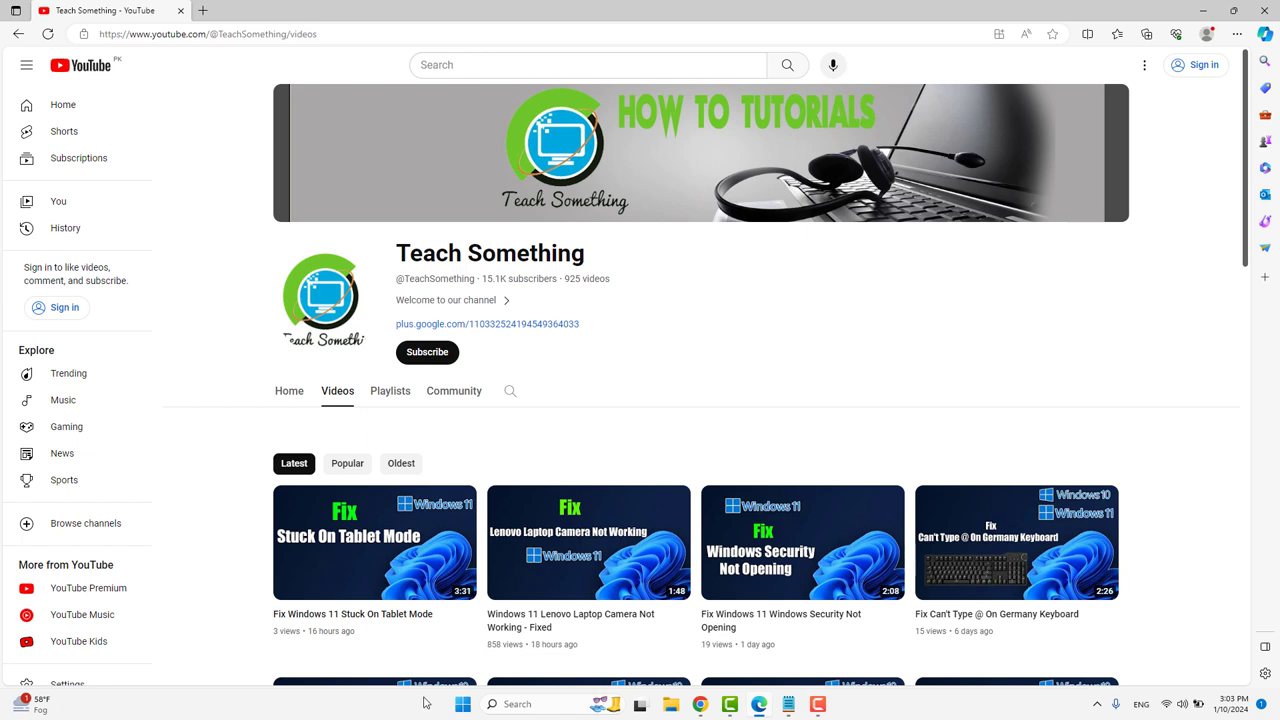
Check the Intel(R) HD Graphics 620 driver details in Device Manager, then close it
{"action": "right_click", "coordinate": [463, 704]}
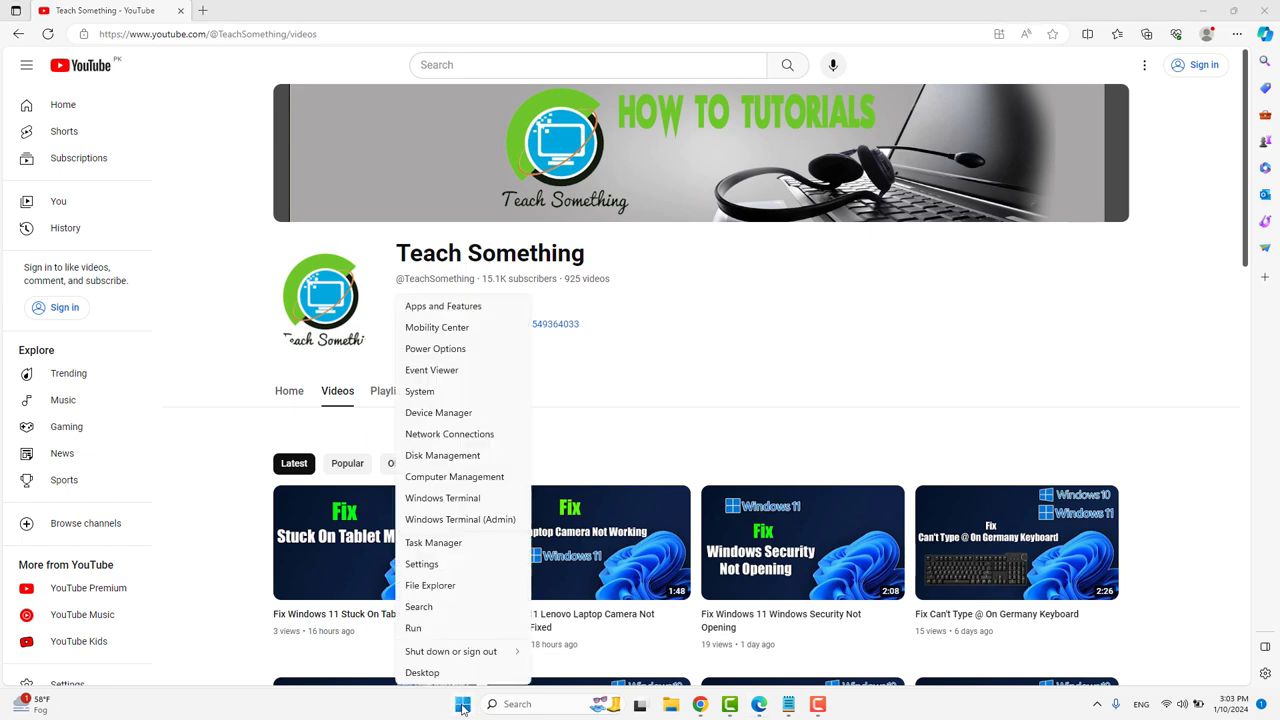
{"action": "left_click", "coordinate": [448, 414]}
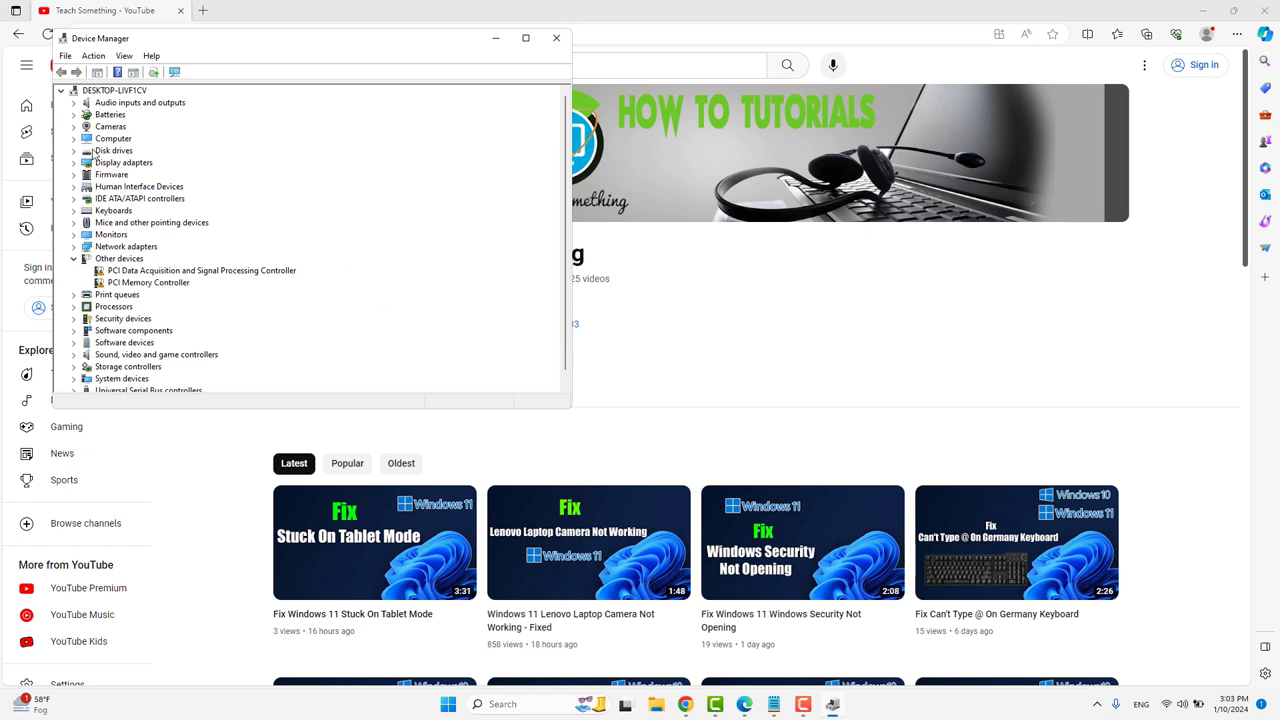
{"action": "left_click", "coordinate": [73, 162]}
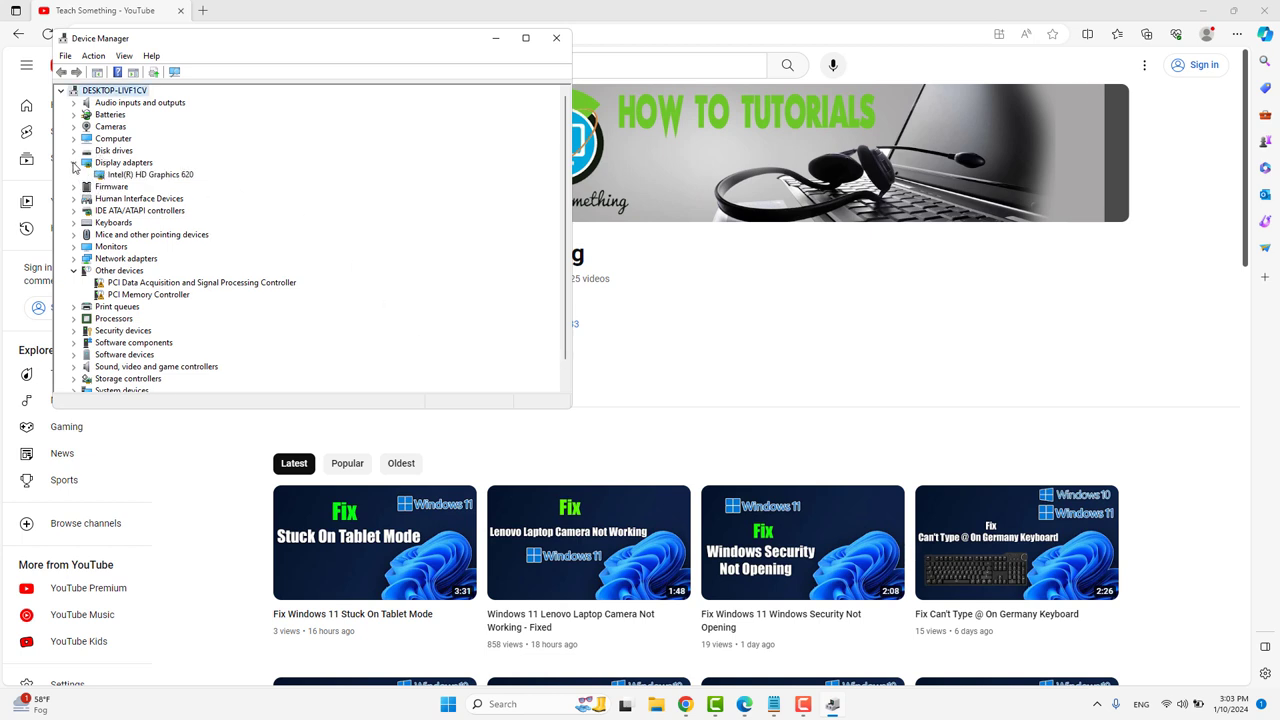
{"action": "left_click", "coordinate": [137, 176]}
{"action": "right_click", "coordinate": [155, 177]}
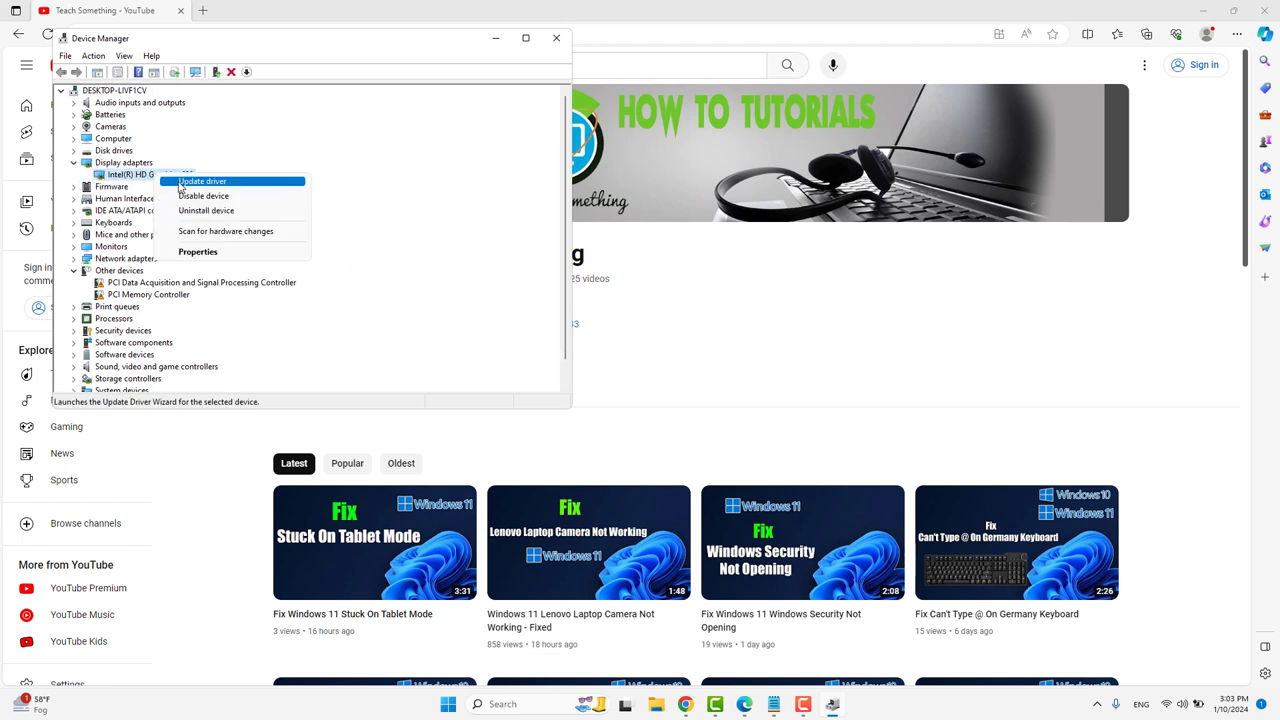
{"action": "left_click", "coordinate": [197, 254]}
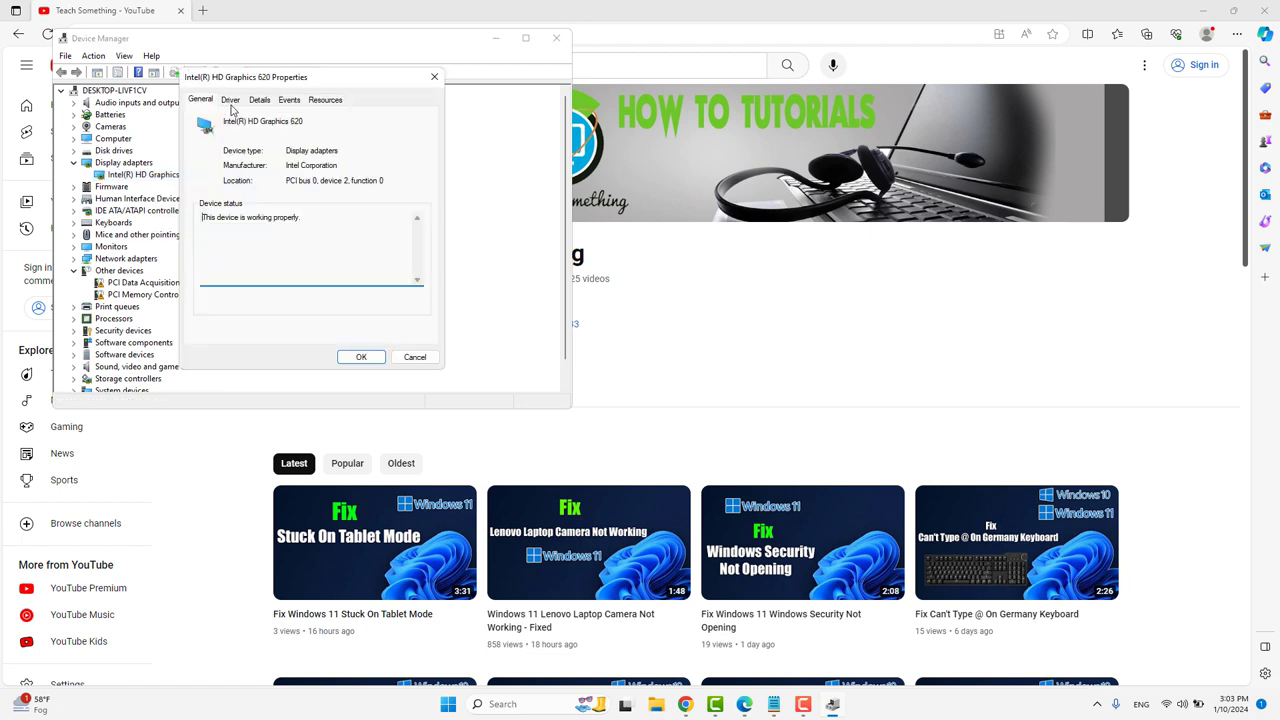
{"action": "left_click", "coordinate": [230, 100]}
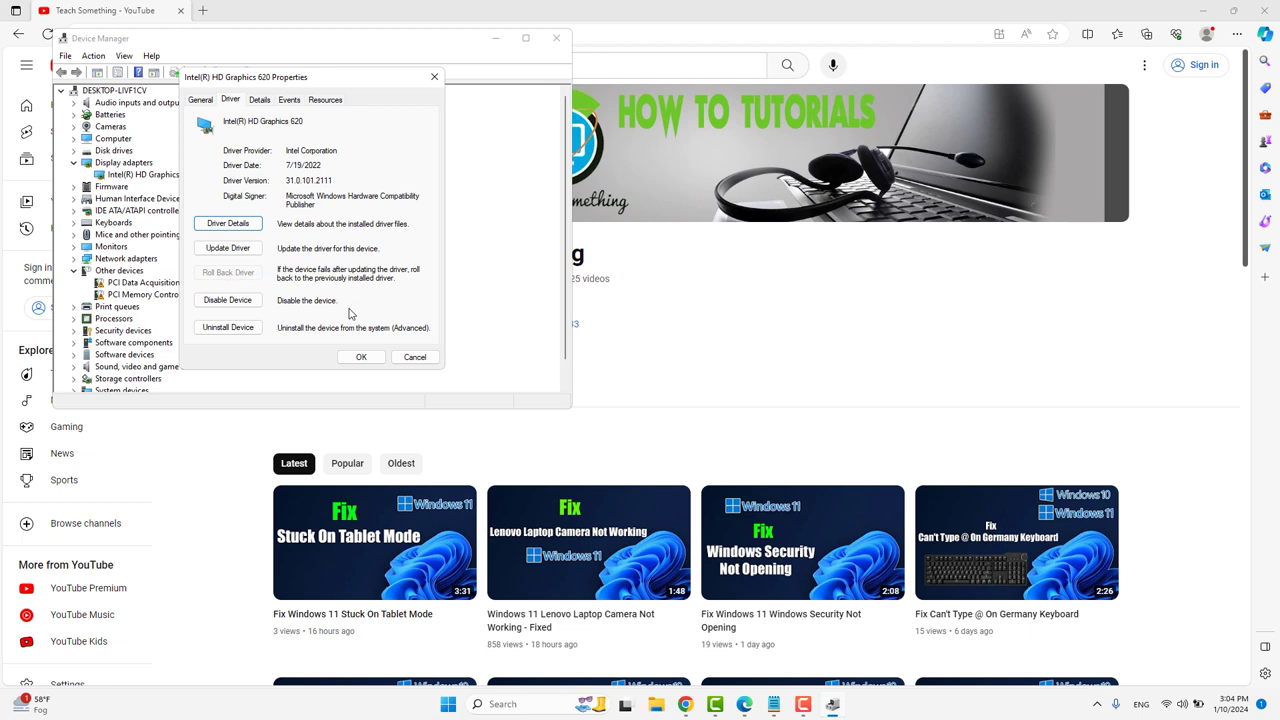
{"action": "left_click", "coordinate": [363, 360]}
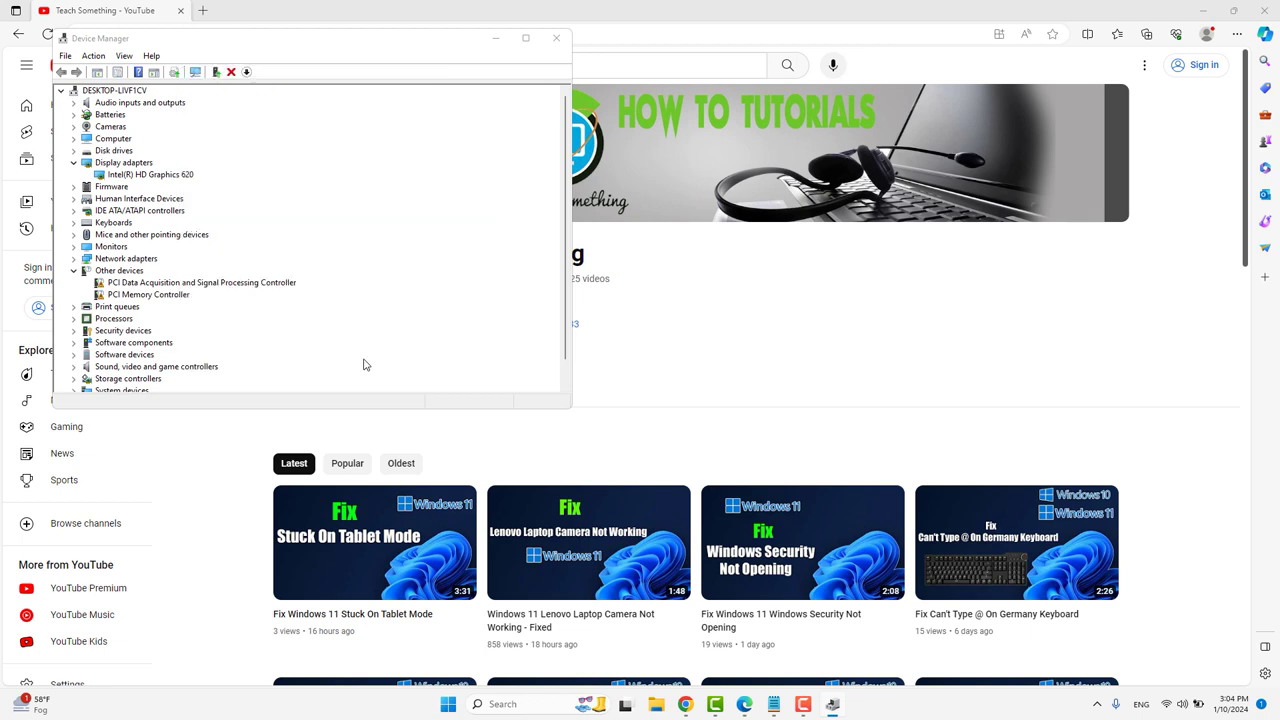
{"action": "left_click", "coordinate": [556, 38]}
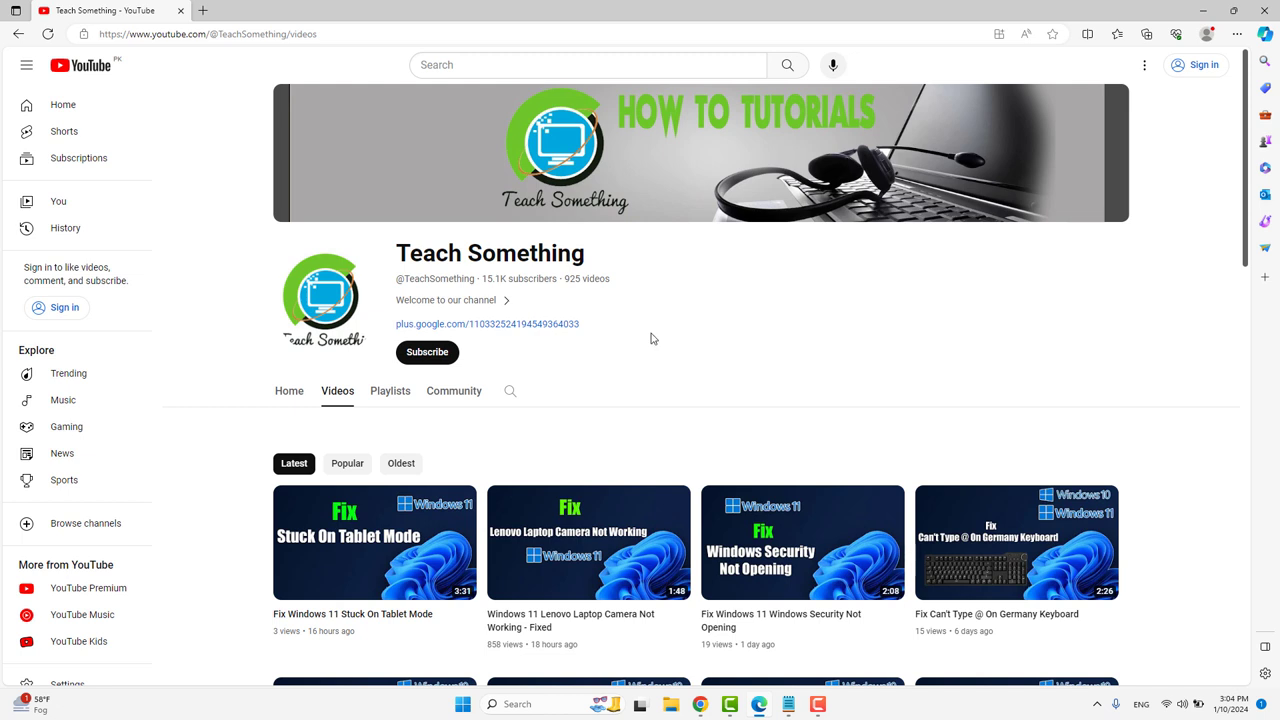
Reopen Device Manager and search automatically for an updated Intel(R) HD Graphics 620 driver
{"action": "right_click", "coordinate": [462, 707]}
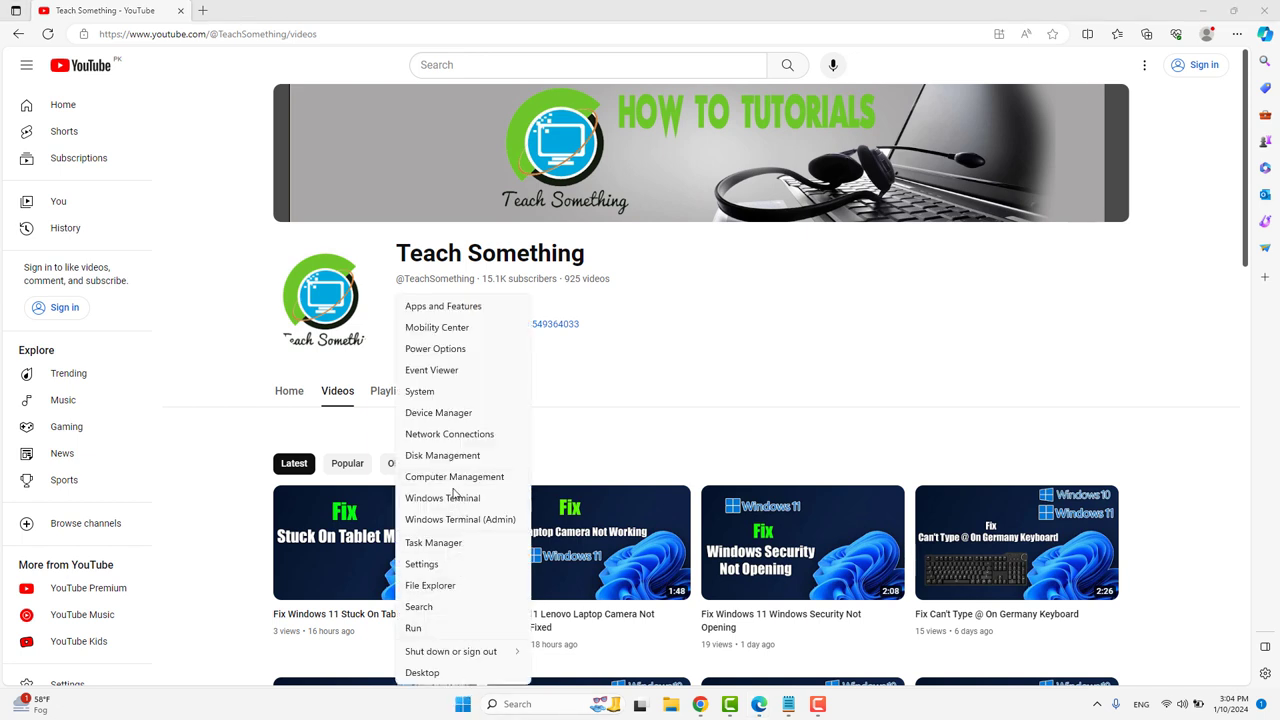
{"action": "left_click", "coordinate": [449, 416]}
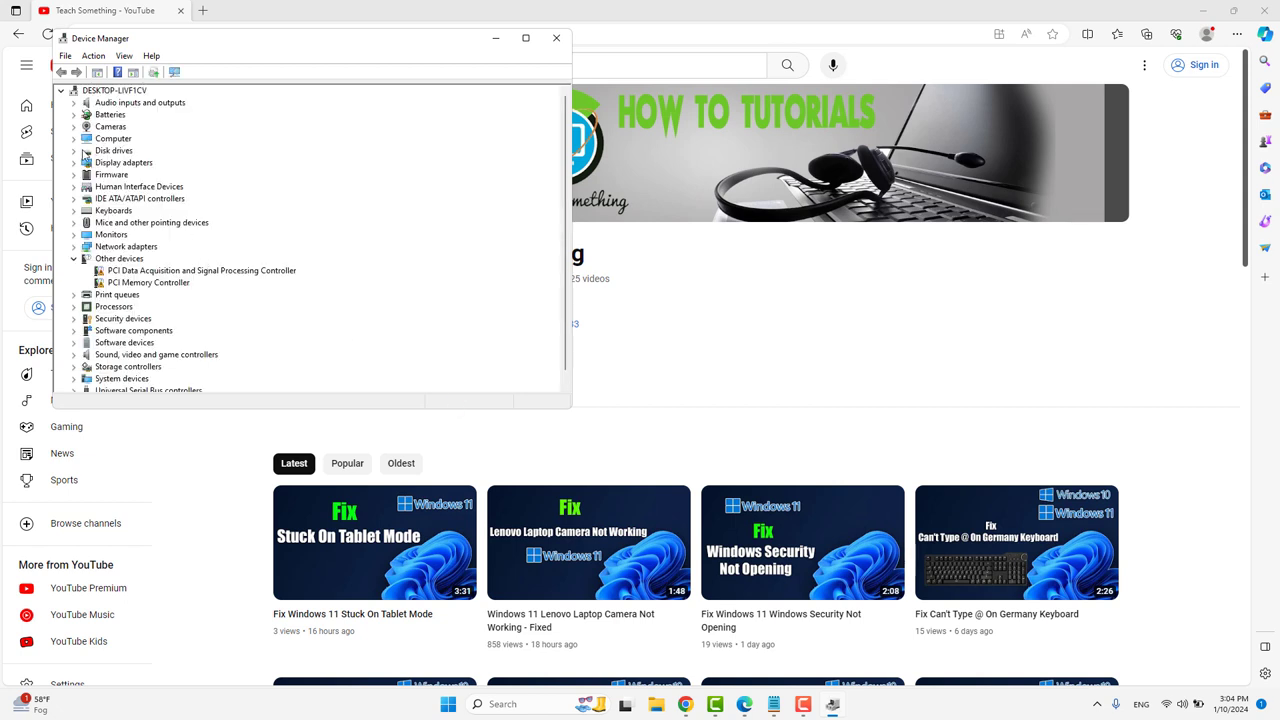
{"action": "left_click", "coordinate": [73, 162]}
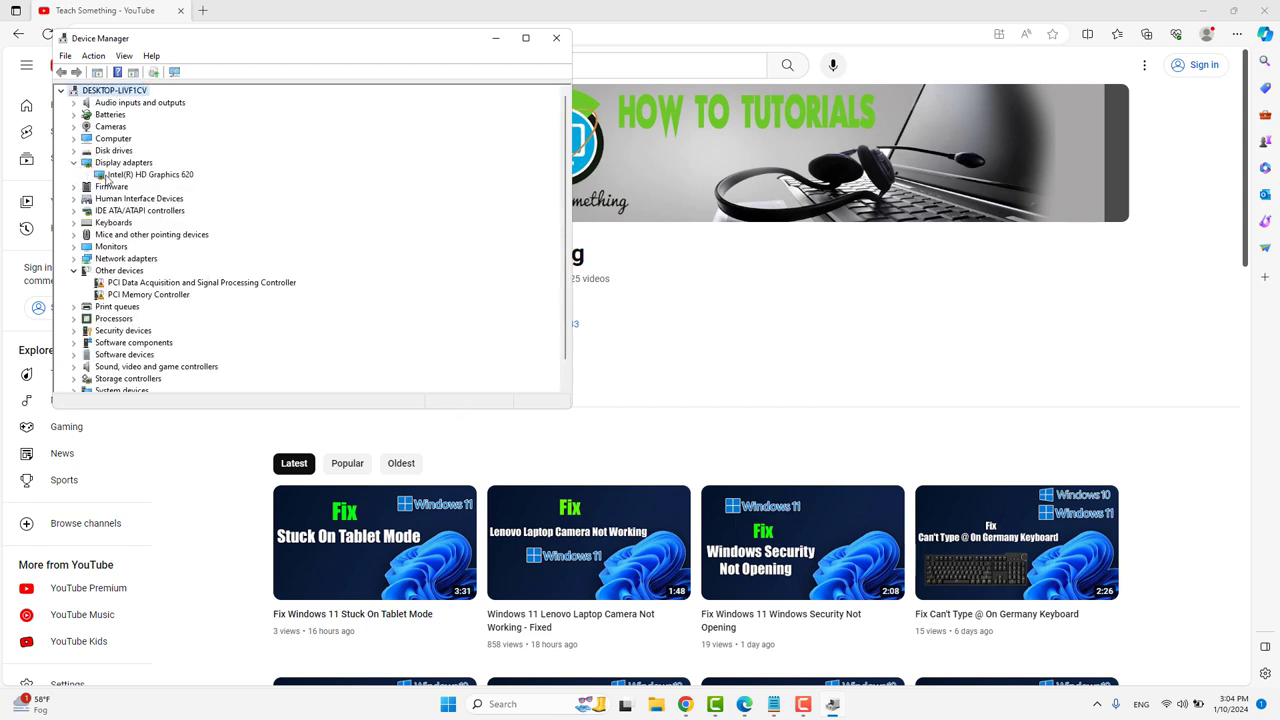
{"action": "left_click", "coordinate": [108, 176]}
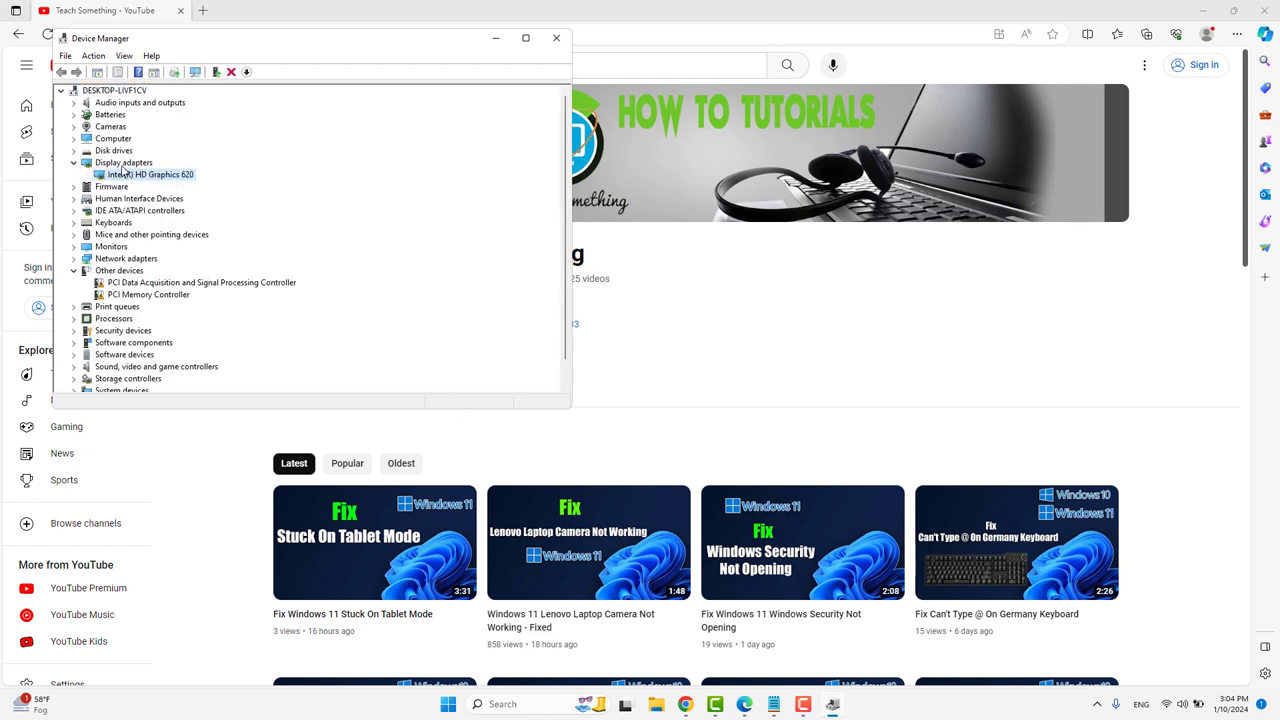
{"action": "right_click", "coordinate": [172, 176]}
{"action": "left_click", "coordinate": [215, 180]}
{"action": "left_click", "coordinate": [265, 198]}
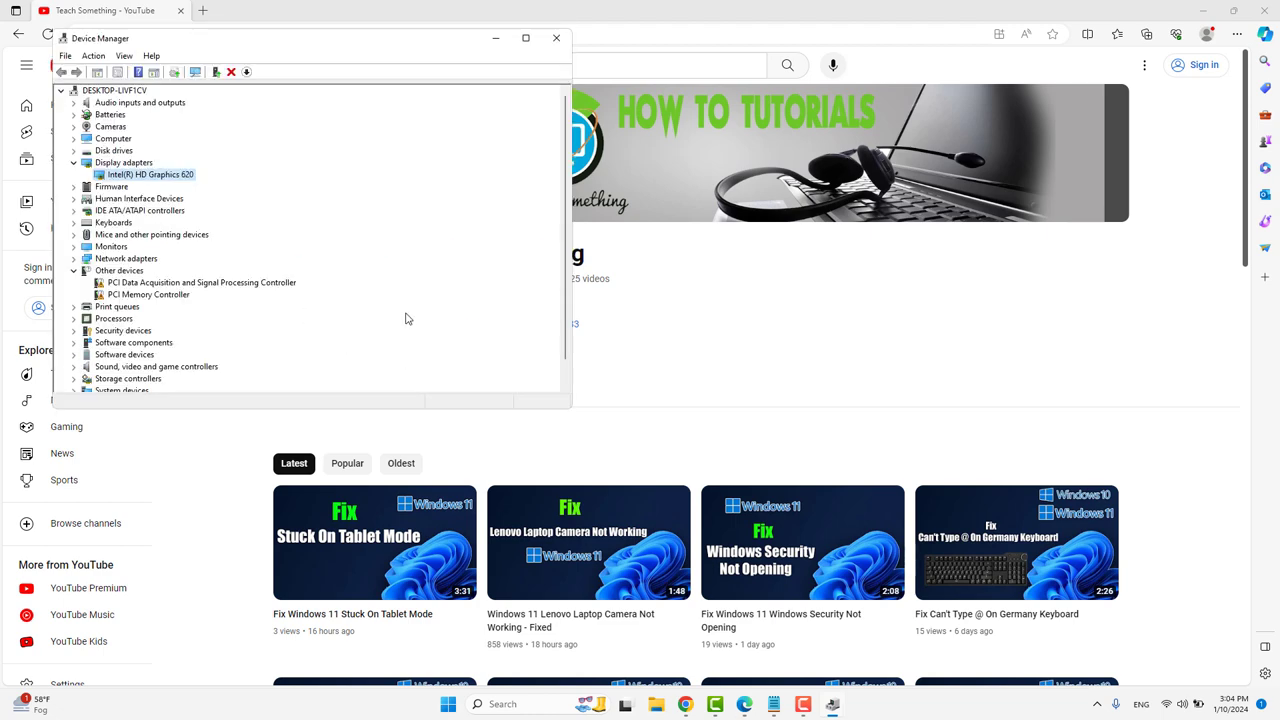
Retry the failed Windows Update check in Settings, then close Device Manager
{"action": "key", "text": "super+i"}
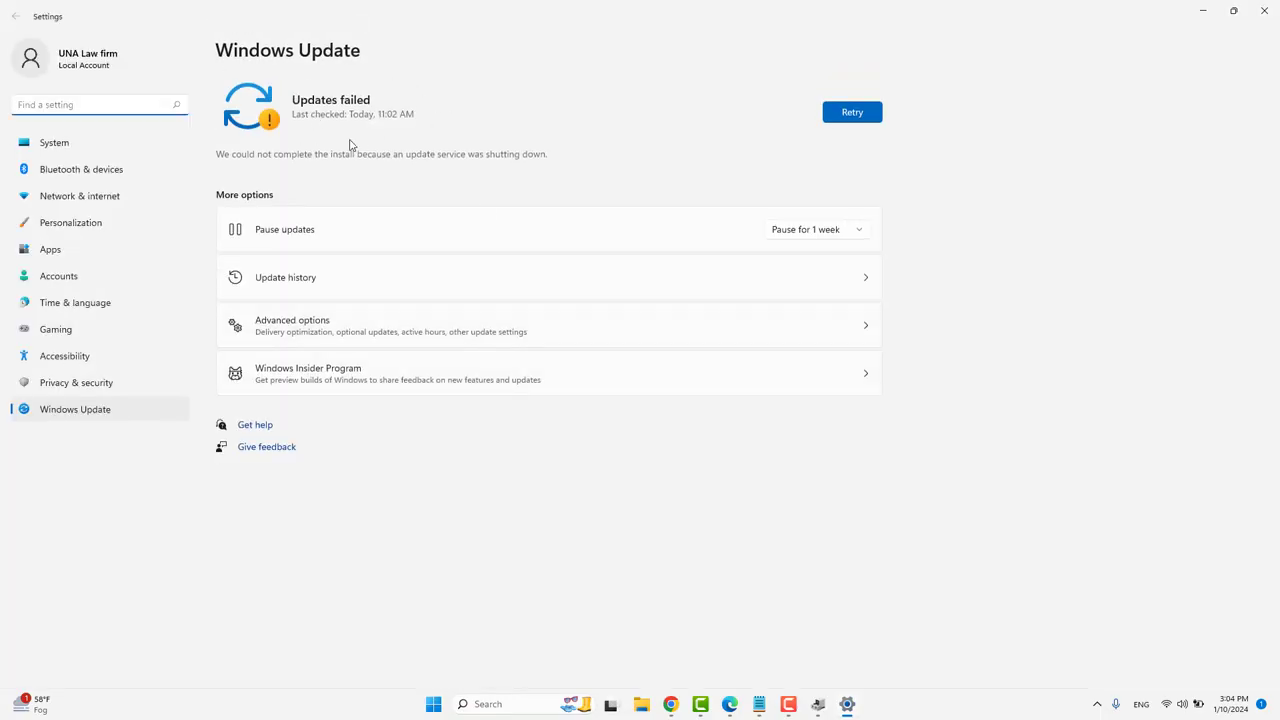
{"action": "left_click", "coordinate": [852, 113]}
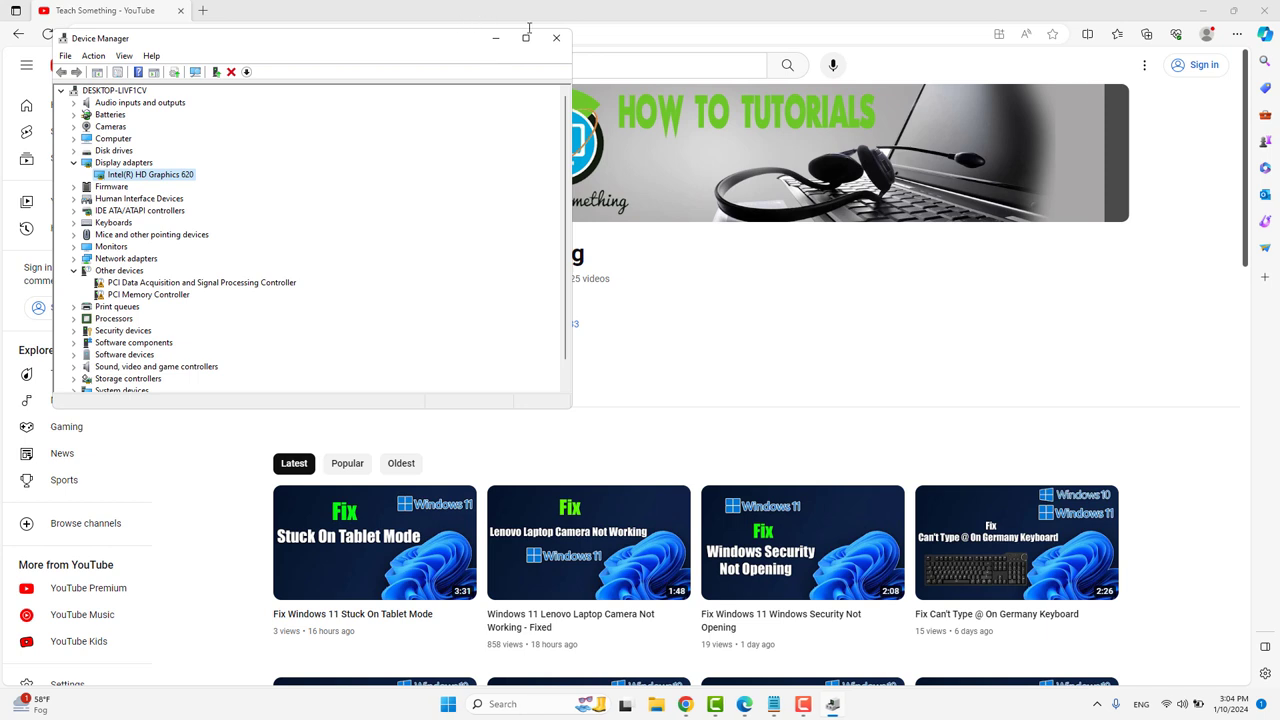
{"action": "left_click", "coordinate": [556, 38]}
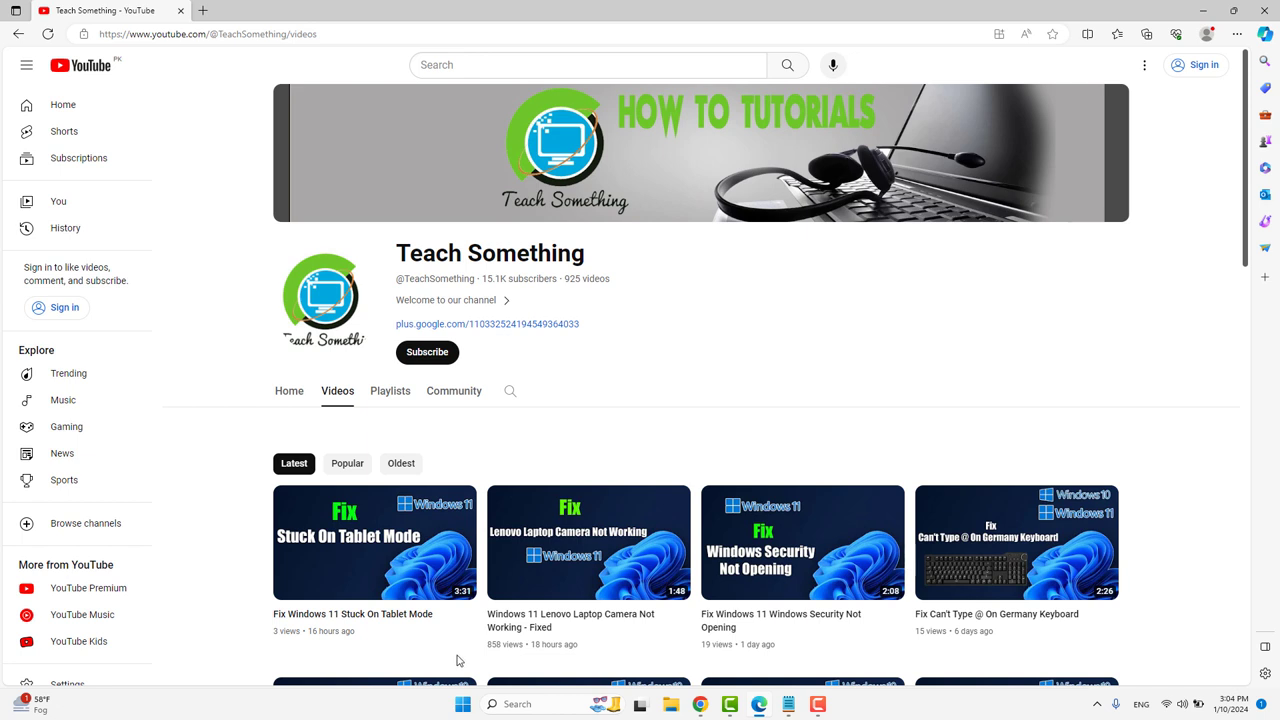
Reinstall the Intel(R) HD Graphics 620 driver chosen from the computer's compatible driver list
{"action": "right_click", "coordinate": [463, 706]}
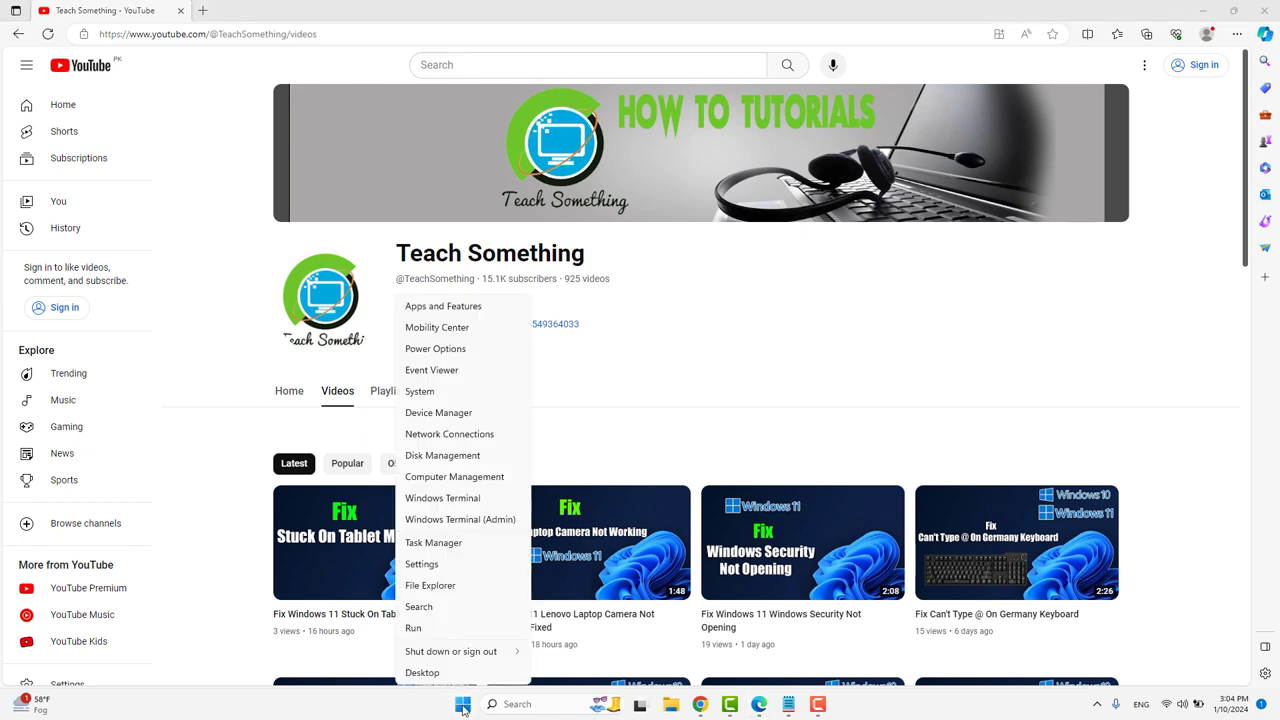
{"action": "left_click", "coordinate": [451, 412]}
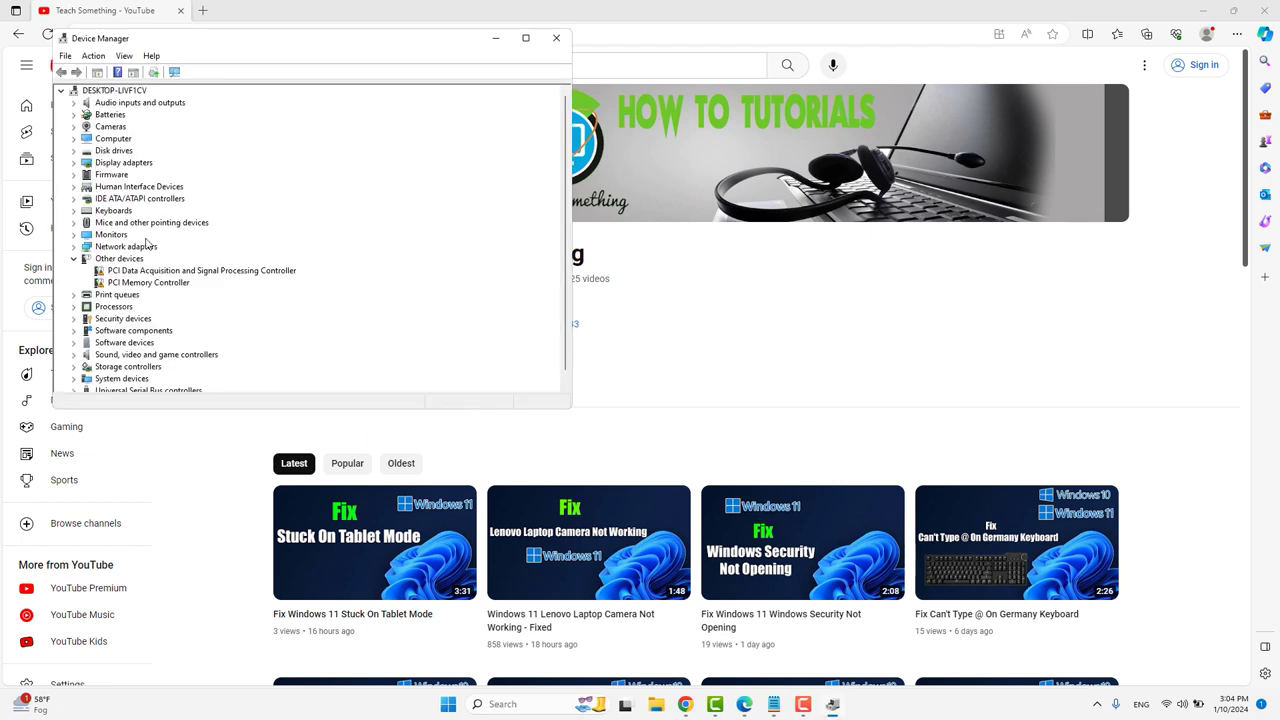
{"action": "left_click", "coordinate": [73, 162]}
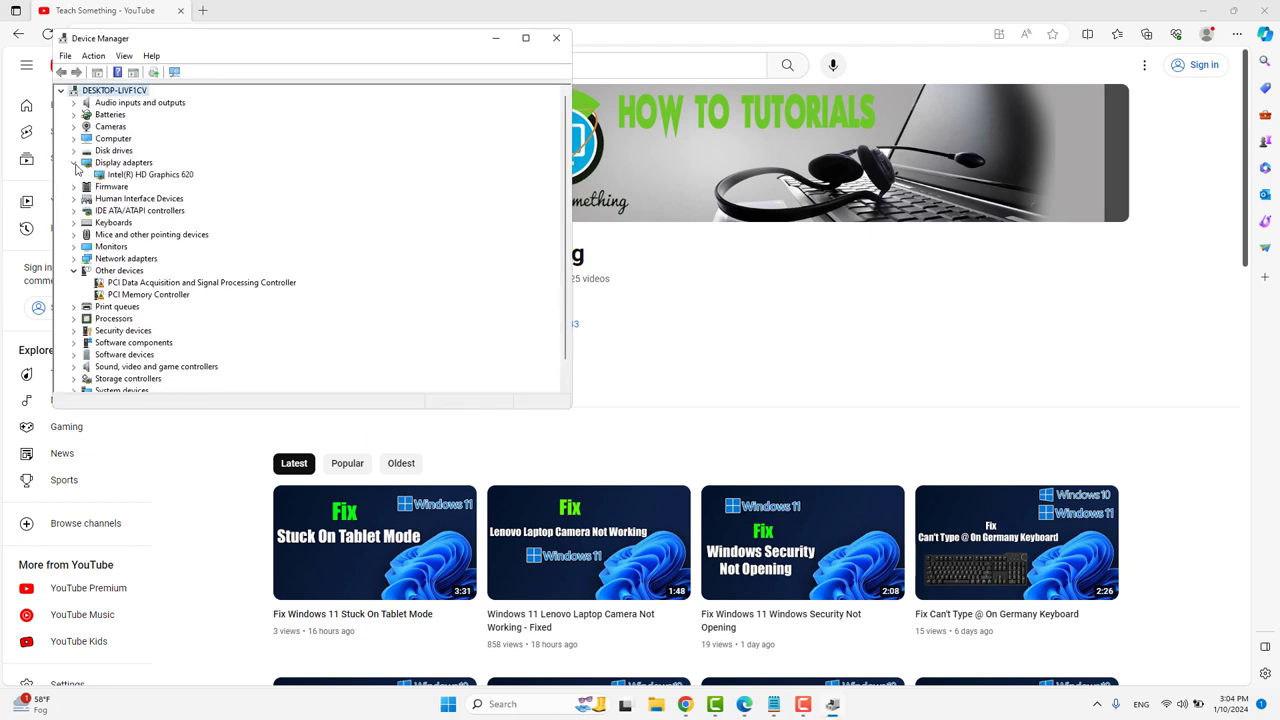
{"action": "right_click", "coordinate": [165, 174]}
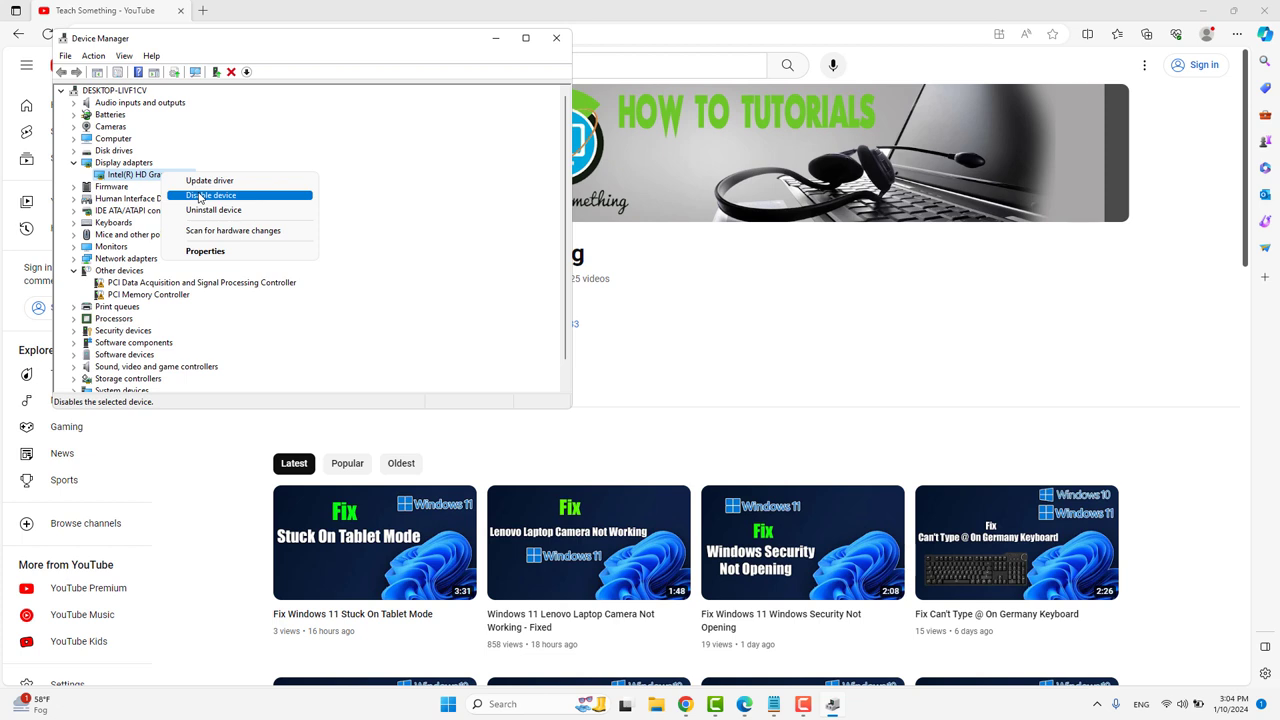
{"action": "left_click", "coordinate": [203, 181]}
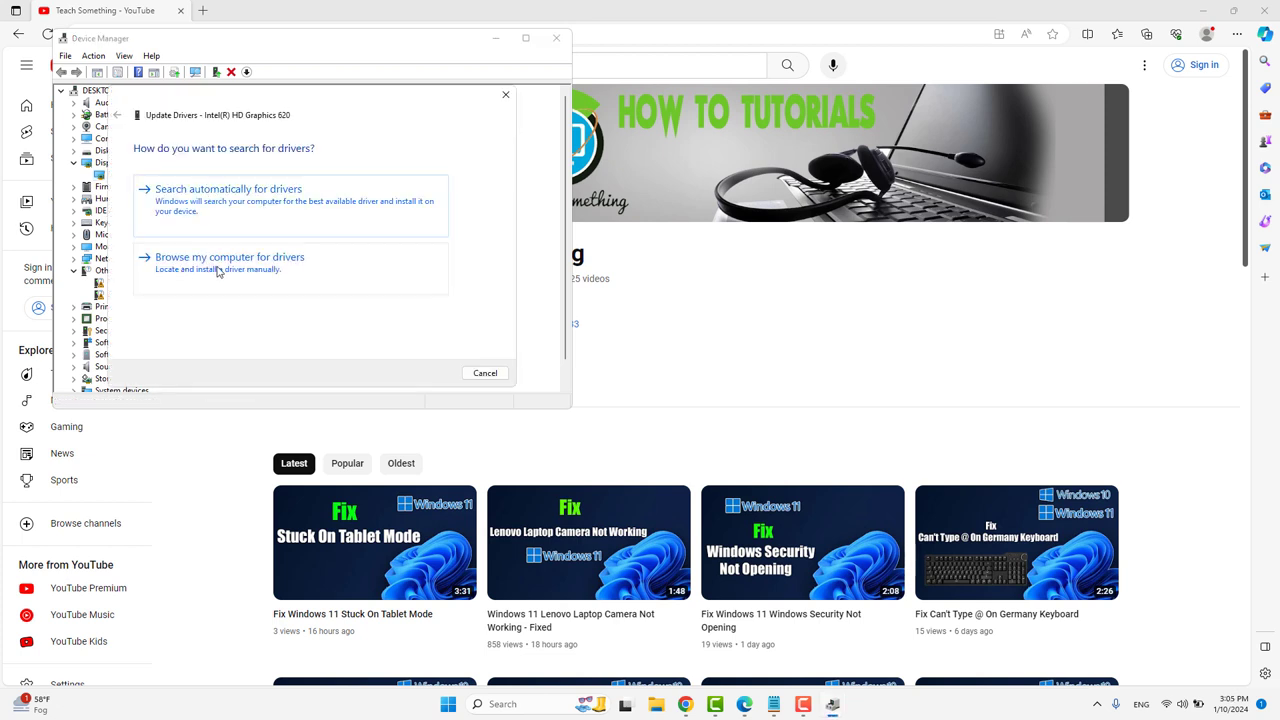
{"action": "left_click", "coordinate": [257, 272]}
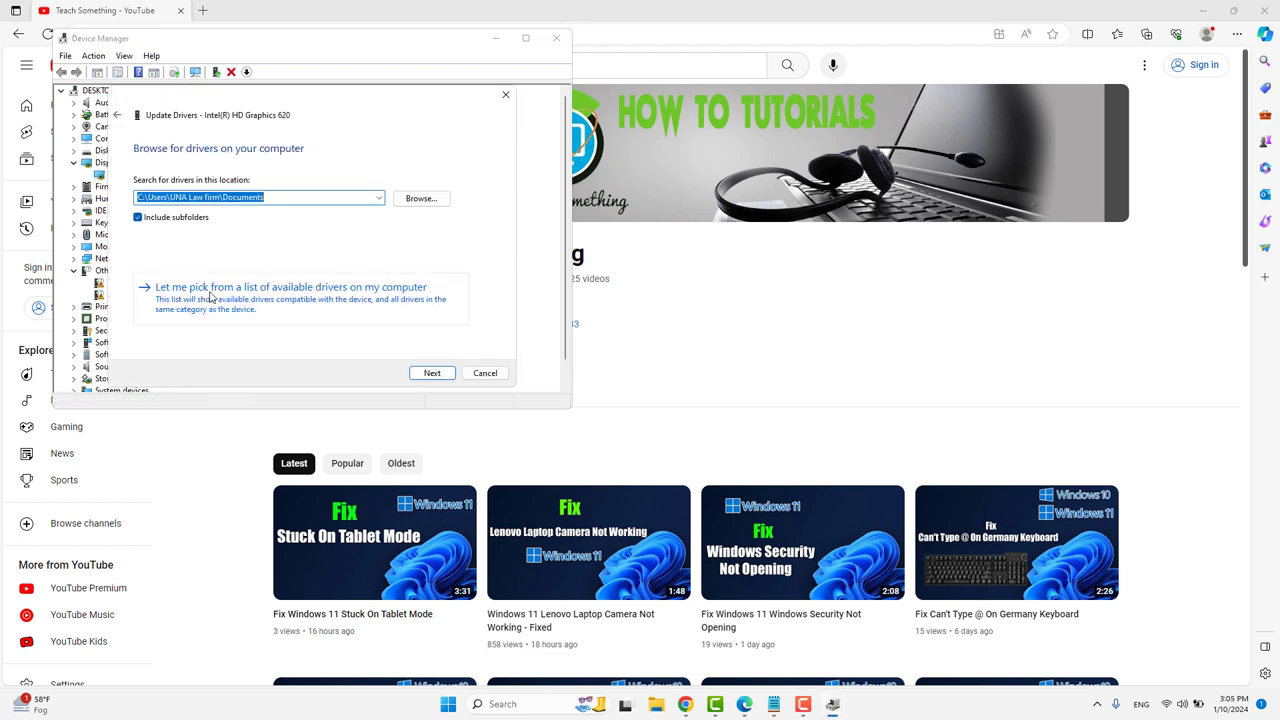
{"action": "left_click", "coordinate": [408, 298]}
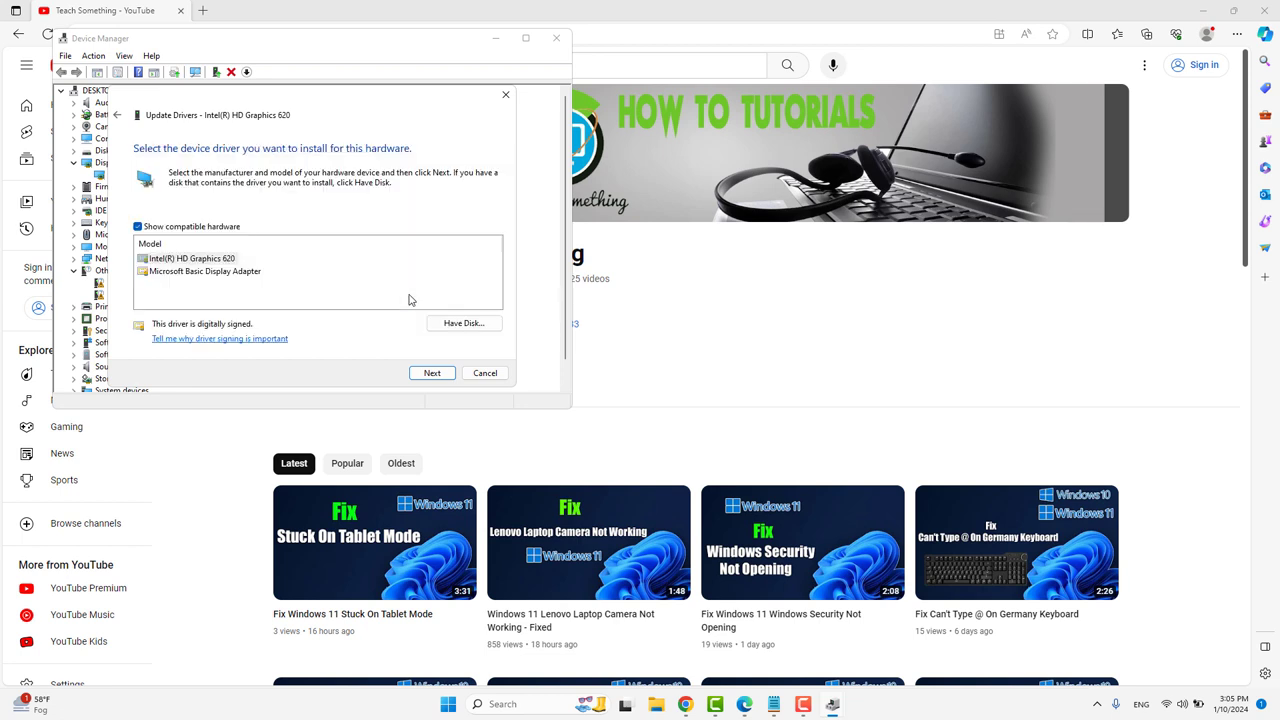
{"action": "left_click", "coordinate": [170, 262]}
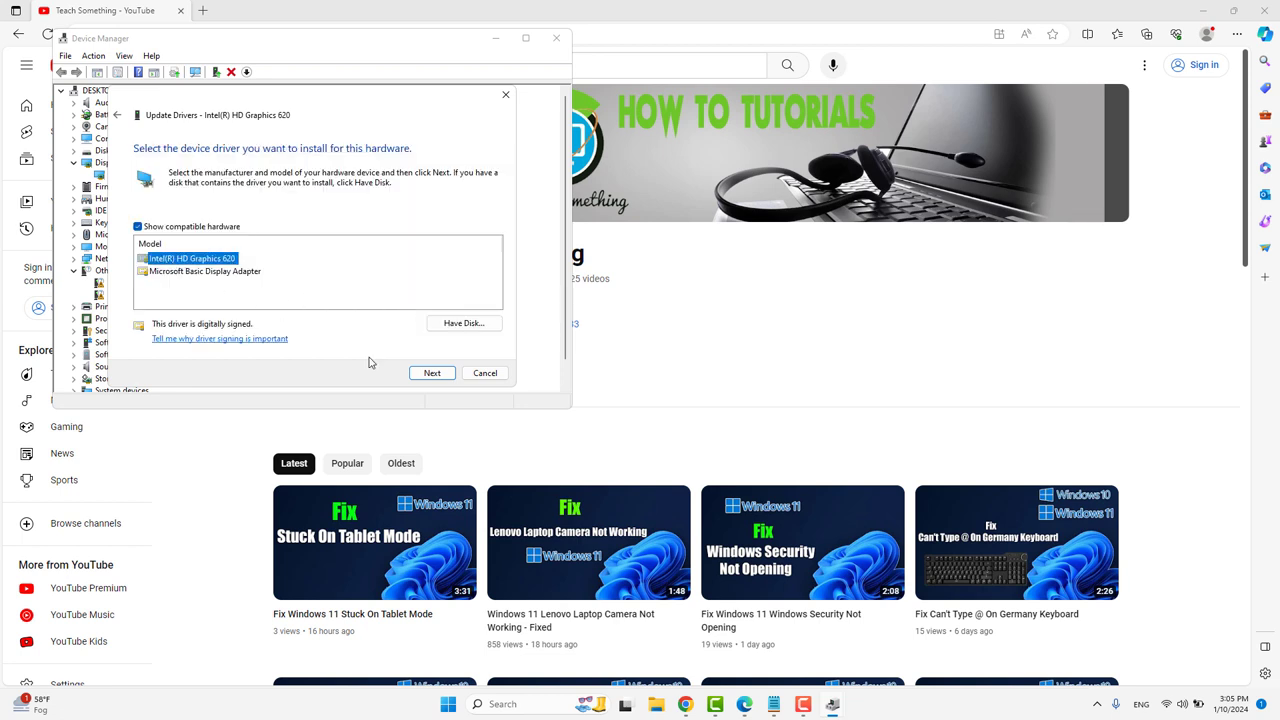
{"action": "left_click", "coordinate": [431, 372]}
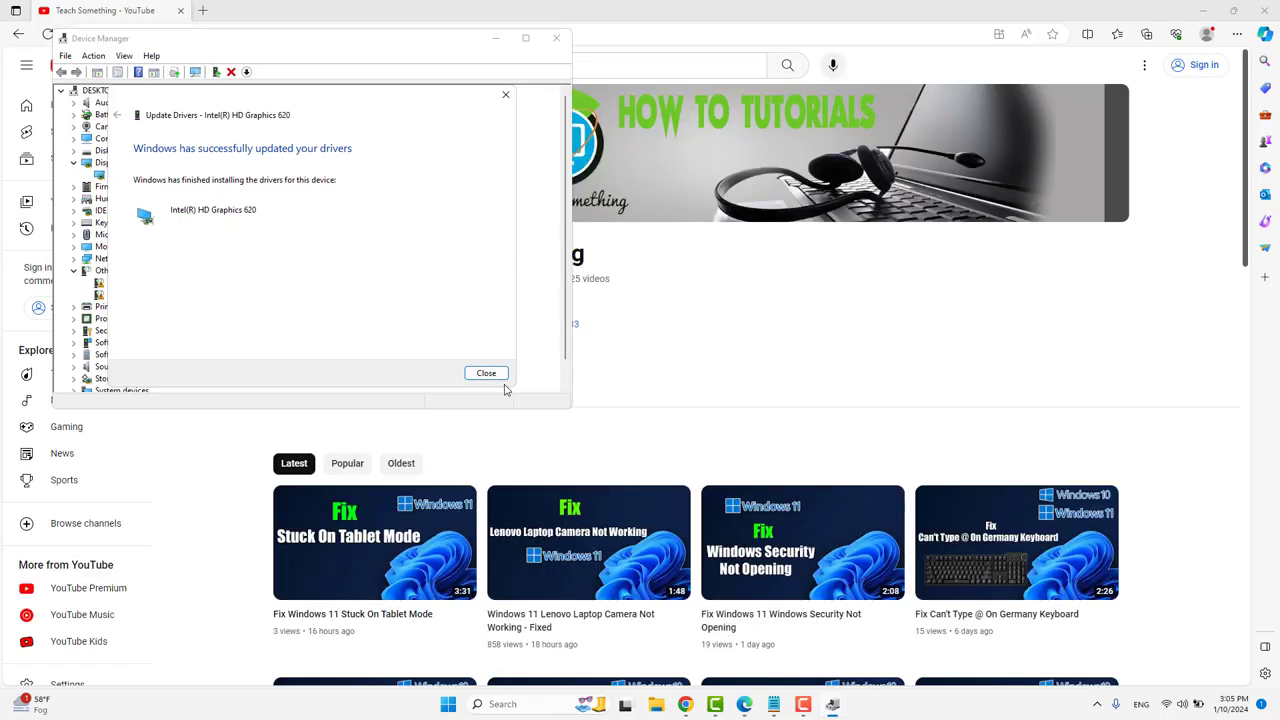
Close the driver success message and Device Manager, then check the Start menu's Power options
{"action": "left_click", "coordinate": [487, 373]}
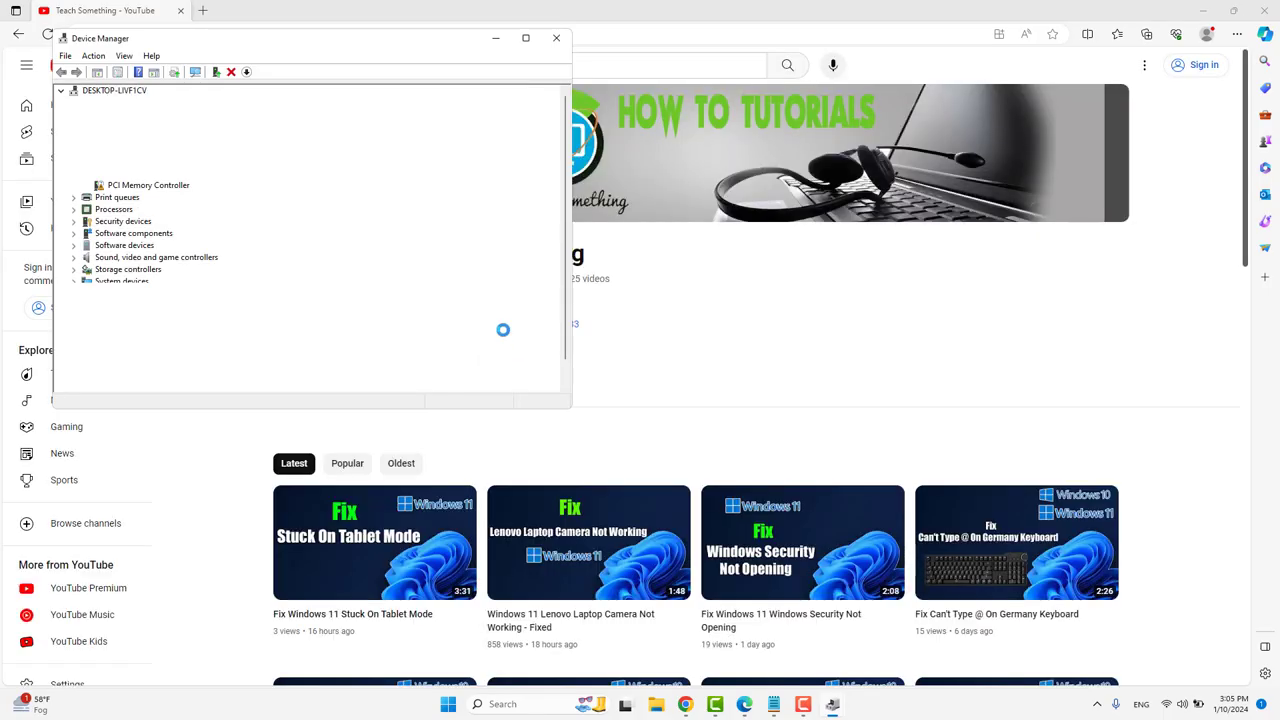
{"action": "left_click", "coordinate": [556, 38]}
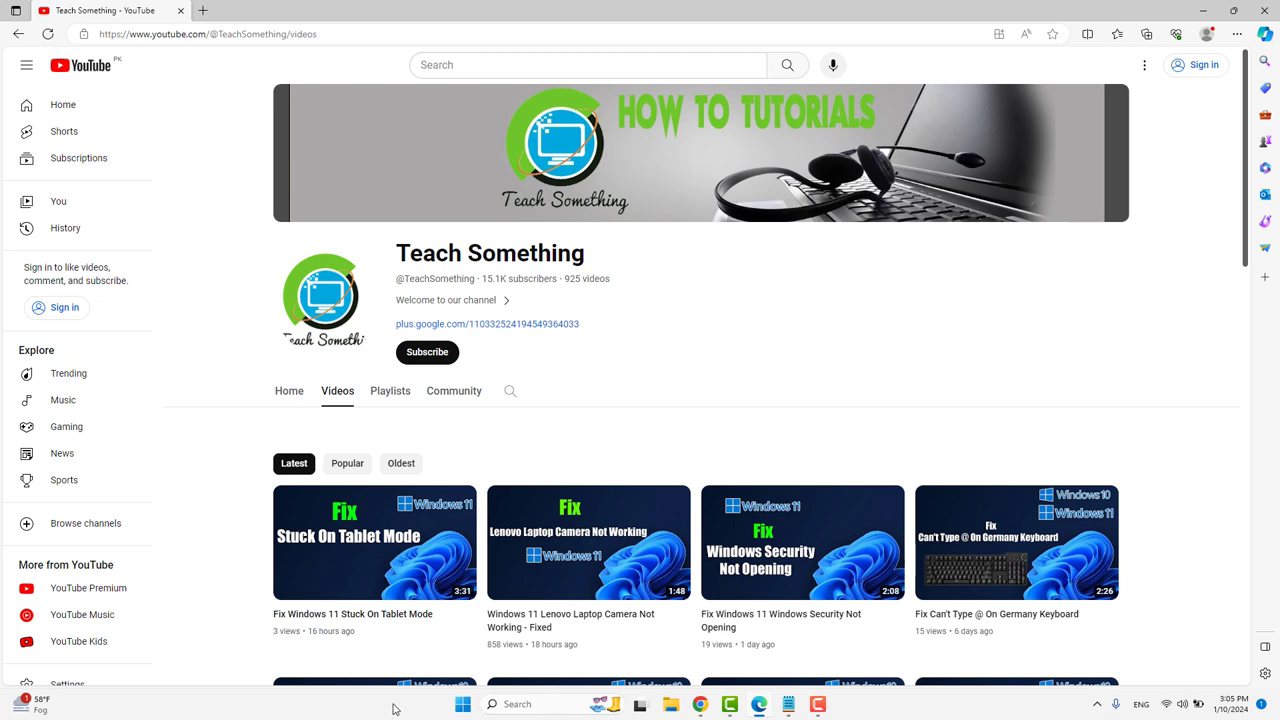
{"action": "left_click", "coordinate": [462, 704]}
{"action": "left_click", "coordinate": [805, 658]}
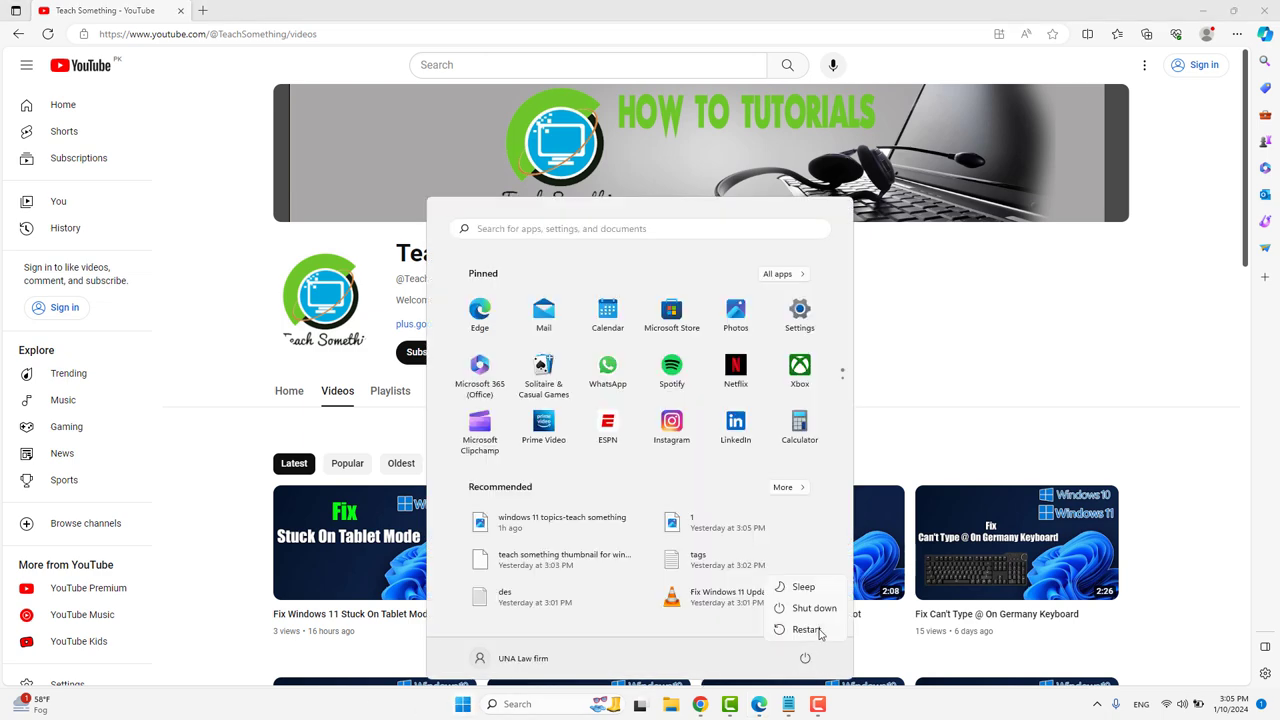
{"action": "left_click", "coordinate": [920, 286]}
{"action": "left_click", "coordinate": [920, 286]}
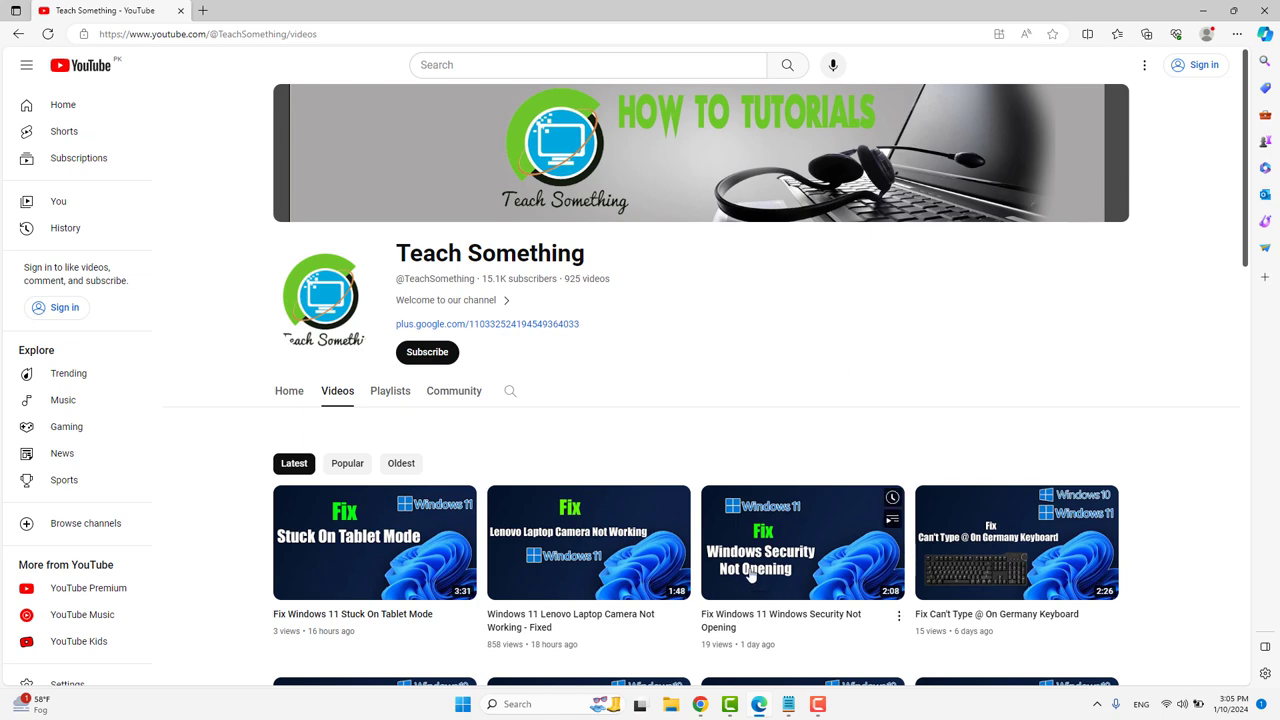
Launch Settings from the Start menu's pinned apps
{"action": "left_click", "coordinate": [463, 704]}
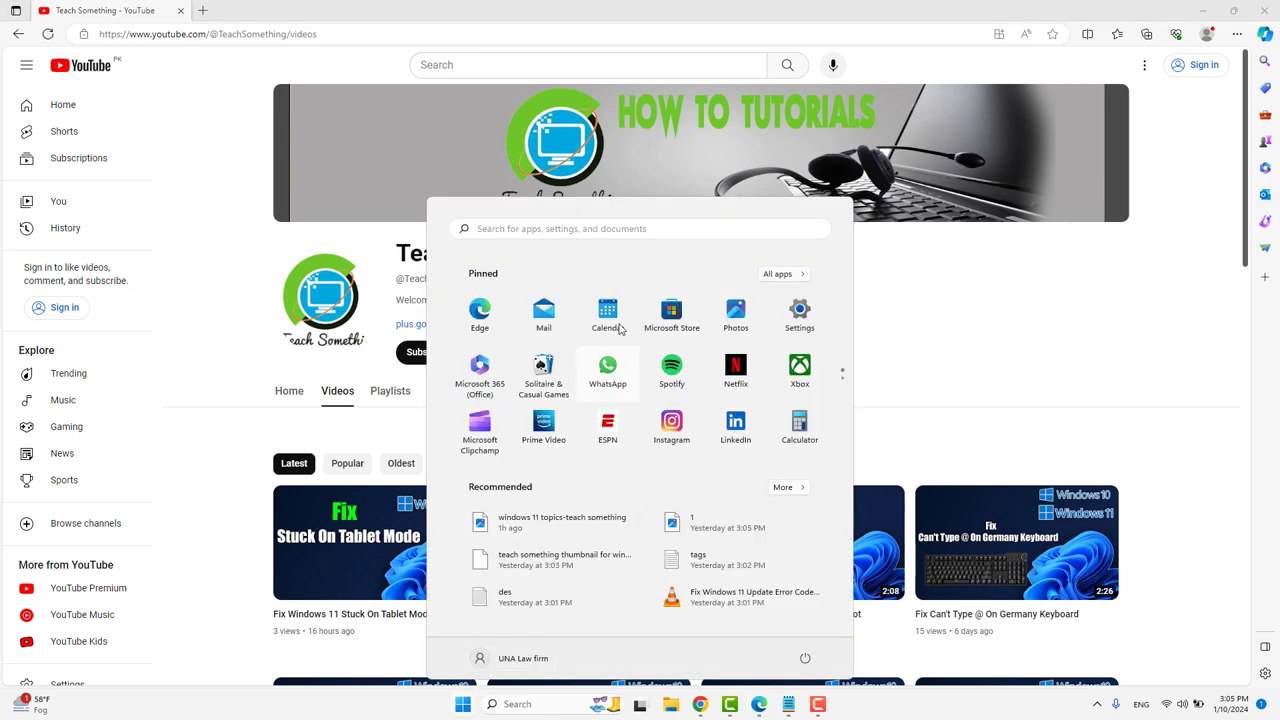
{"action": "left_click", "coordinate": [797, 318]}
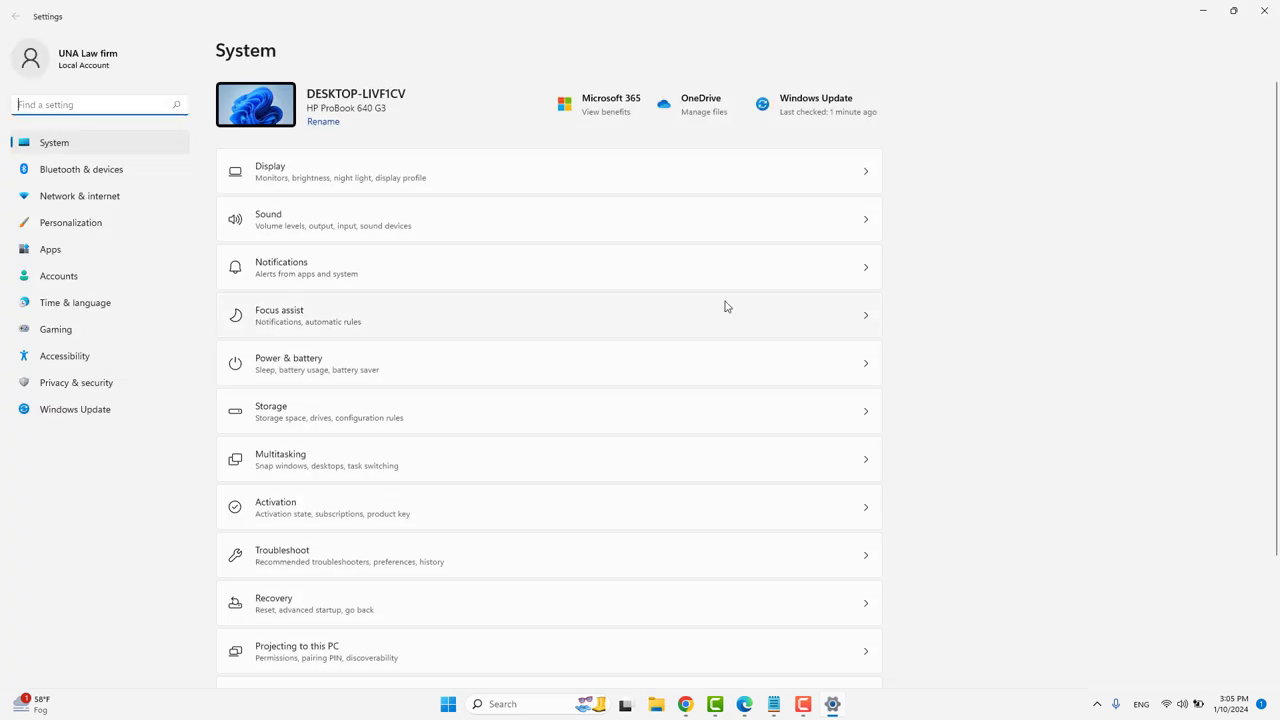
Change the Display scale from 100% to 150% (Recommended)
{"action": "left_click", "coordinate": [279, 175]}
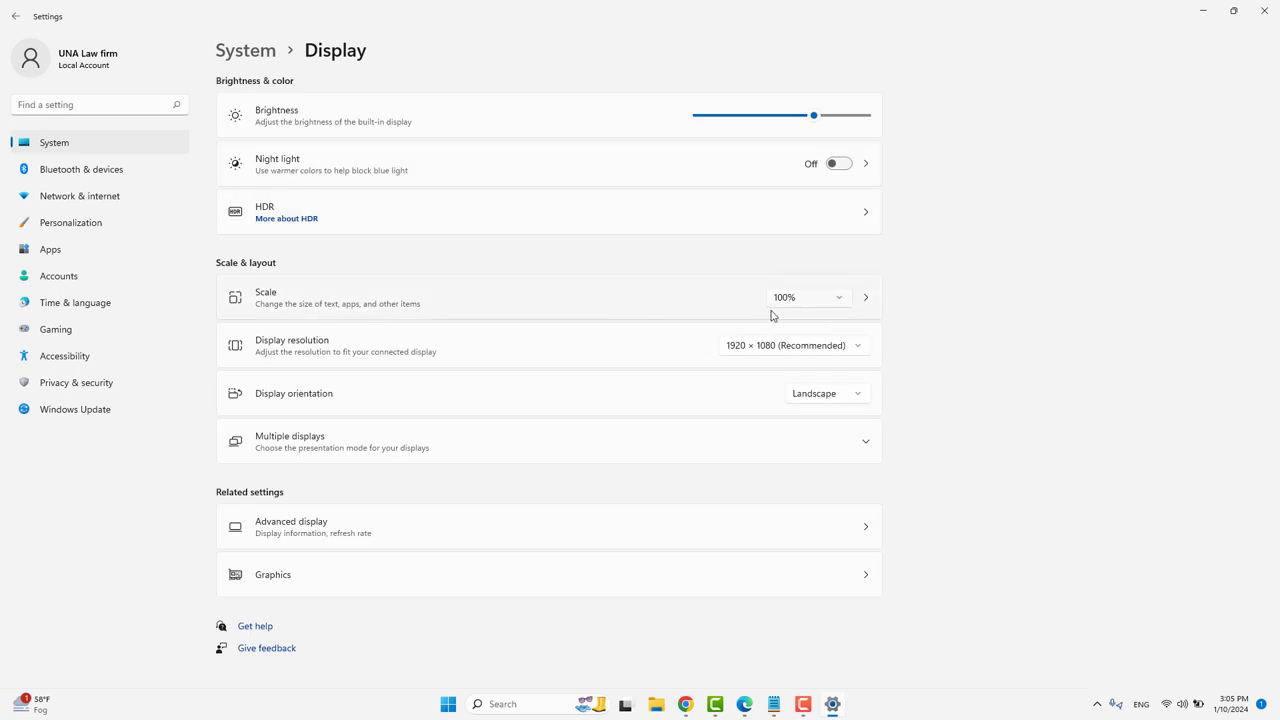
{"action": "left_click", "coordinate": [802, 304]}
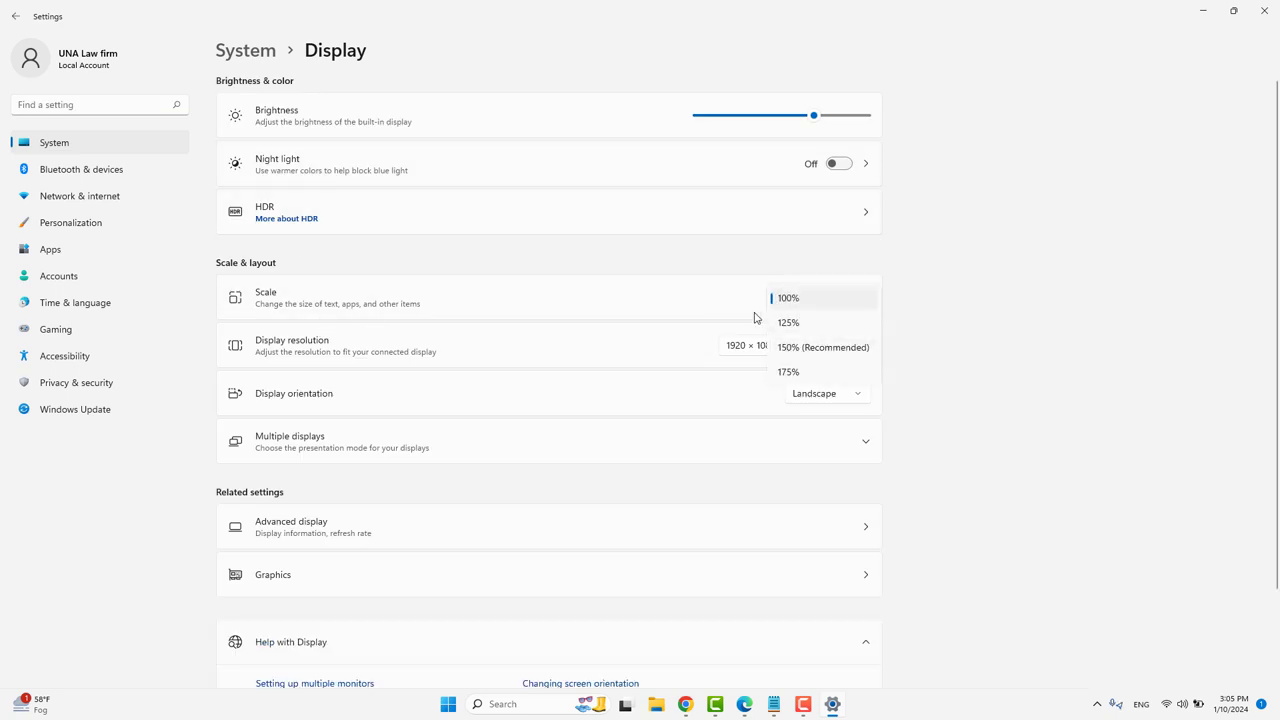
{"action": "left_click", "coordinate": [808, 348]}
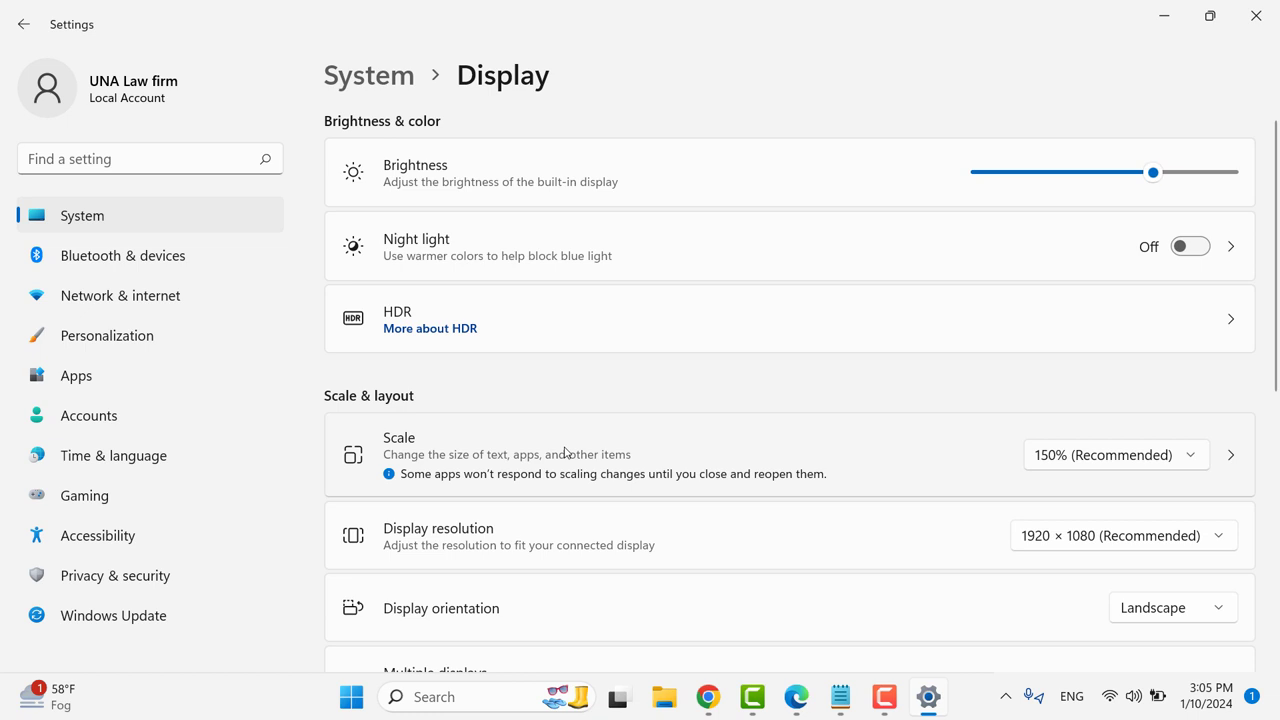
{"action": "scroll", "coordinate": [697, 470], "scroll_direction": "down", "scroll_amount": 3}
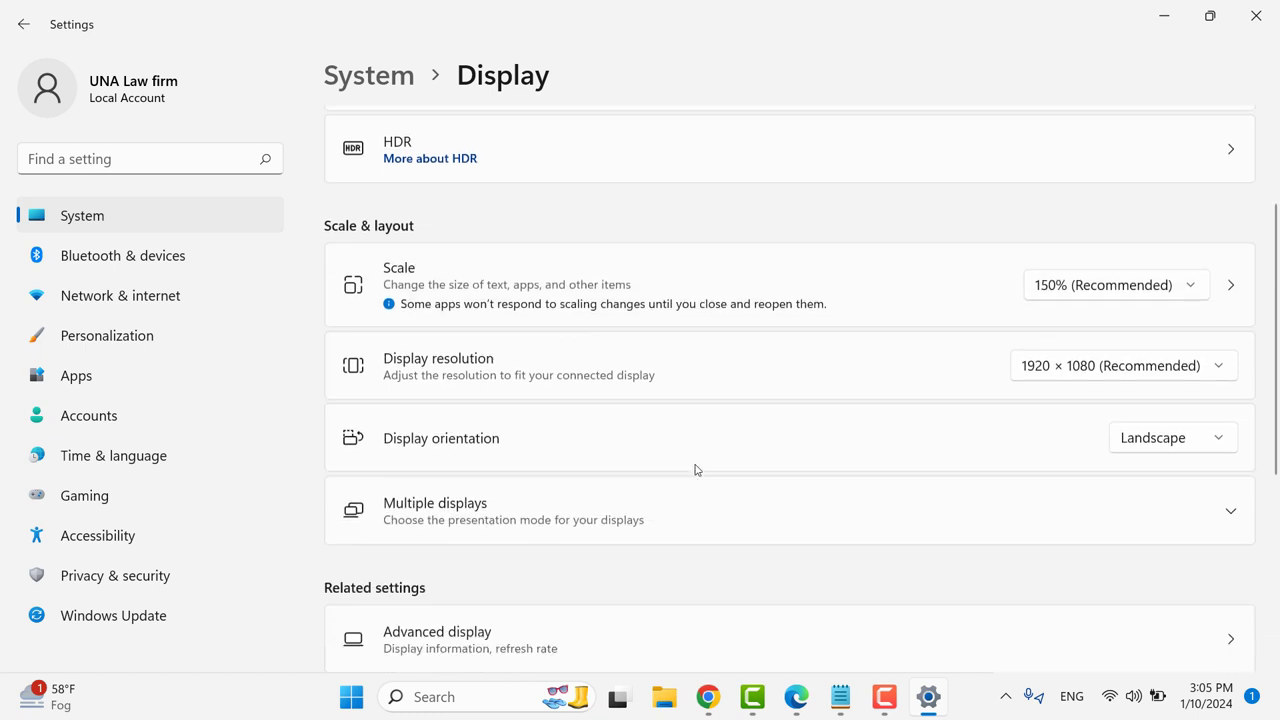
{"action": "scroll", "coordinate": [697, 470], "scroll_direction": "down", "scroll_amount": 2}
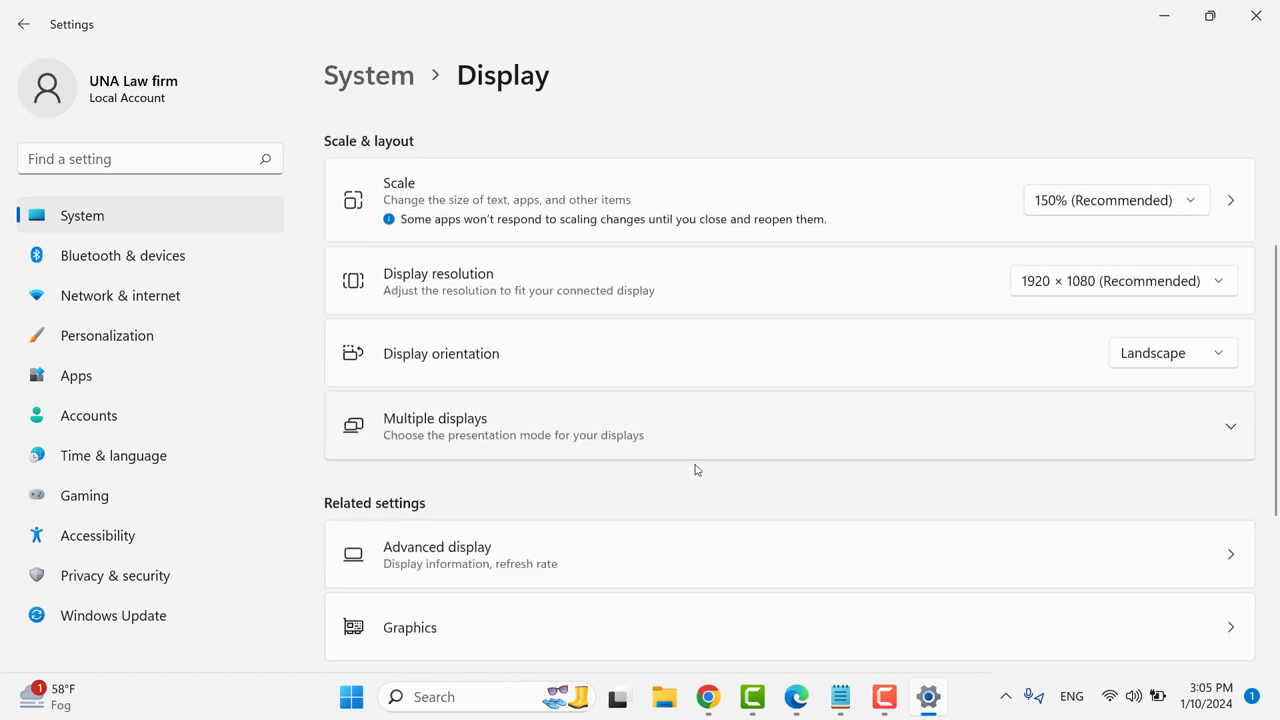
Keep the monitor refresh rate at 60 Hertz in the display adapter's Monitor properties
{"action": "left_click", "coordinate": [484, 550]}
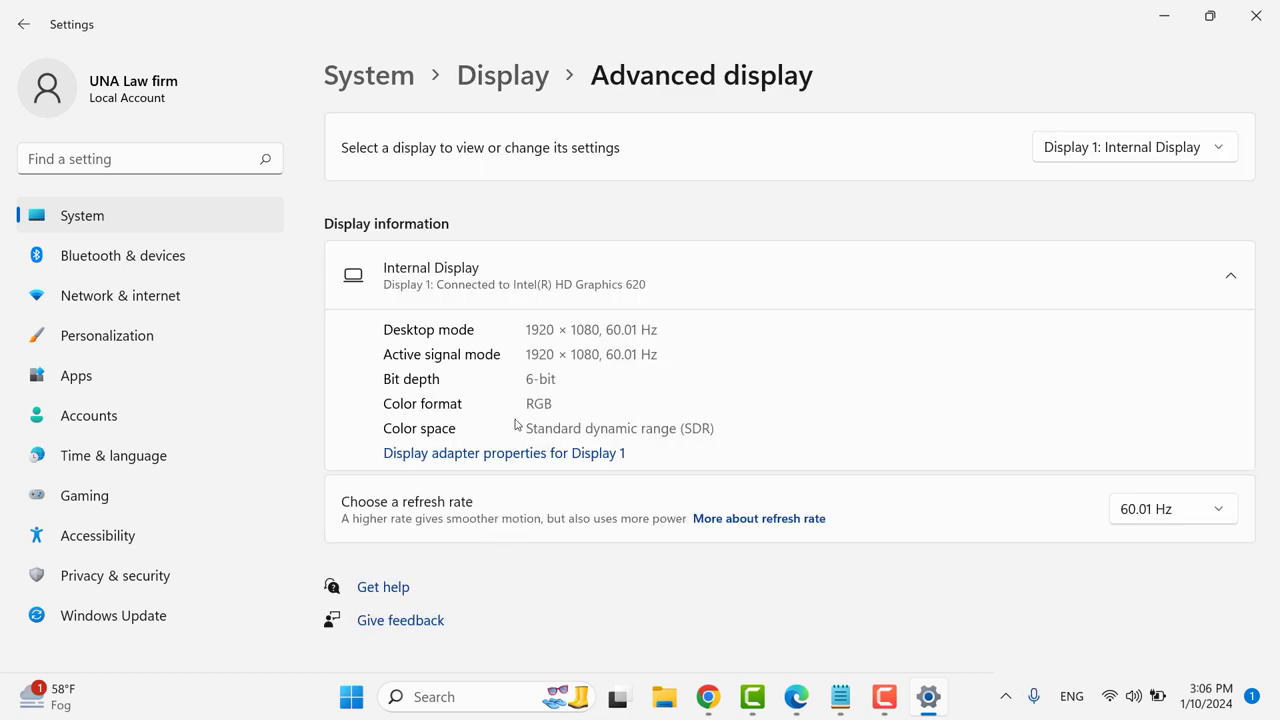
{"action": "left_click", "coordinate": [489, 456]}
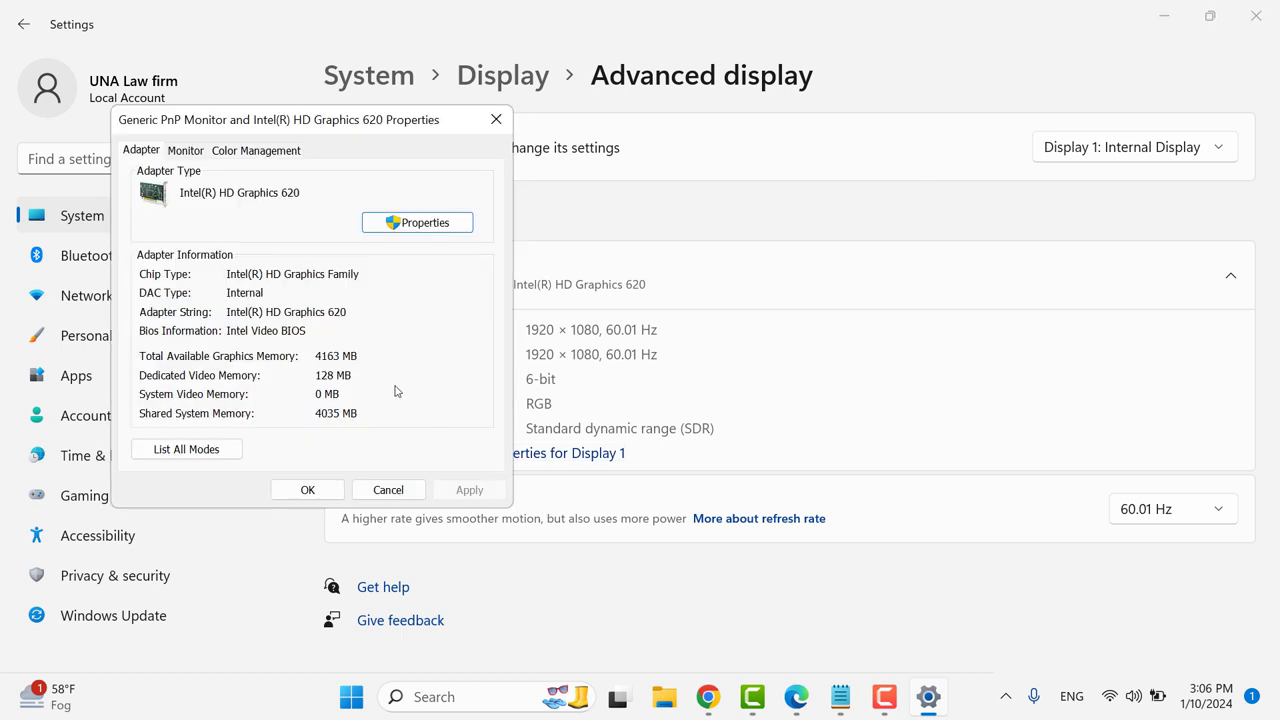
{"action": "left_click", "coordinate": [185, 150]}
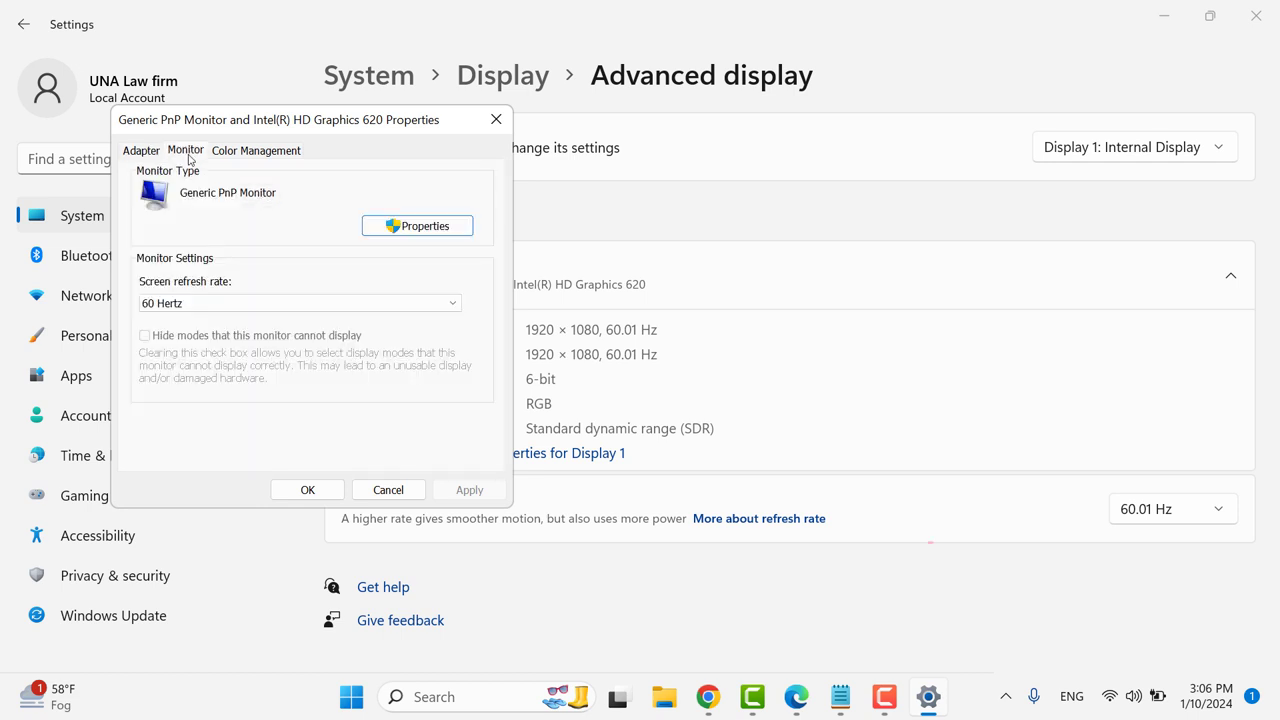
{"action": "left_click", "coordinate": [200, 302]}
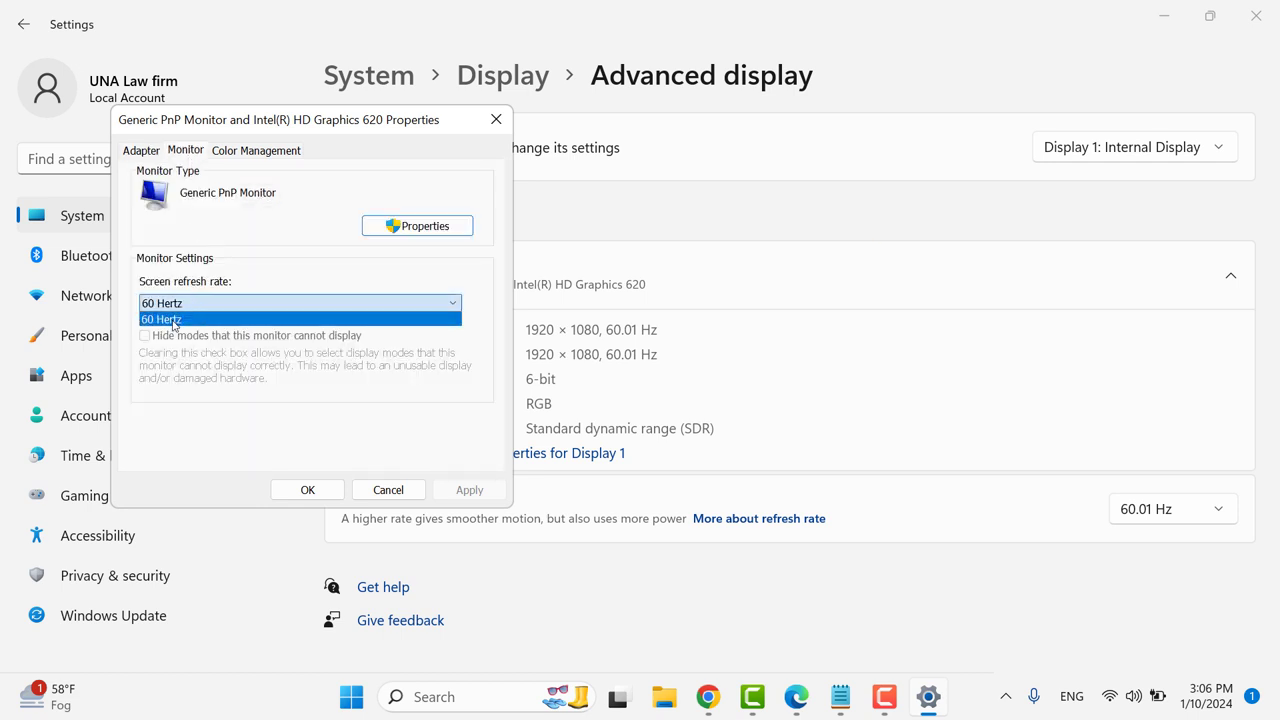
{"action": "left_click", "coordinate": [173, 320]}
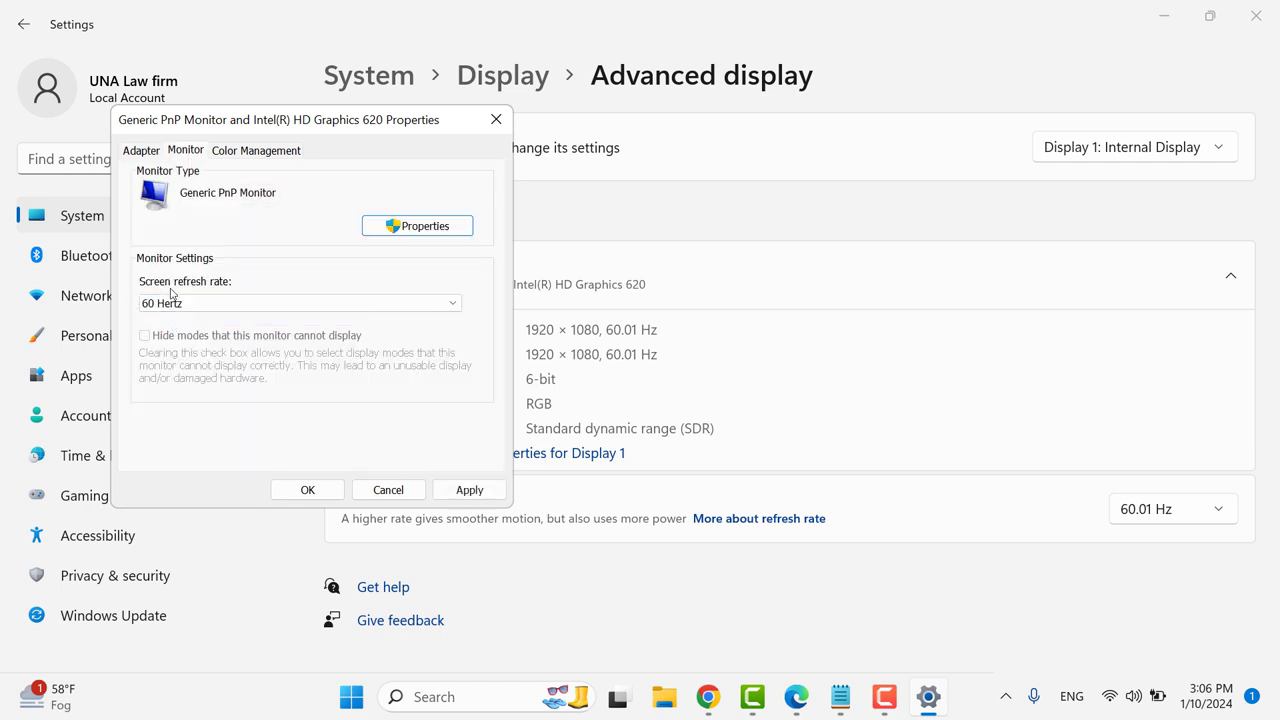
{"action": "left_click", "coordinate": [307, 489]}
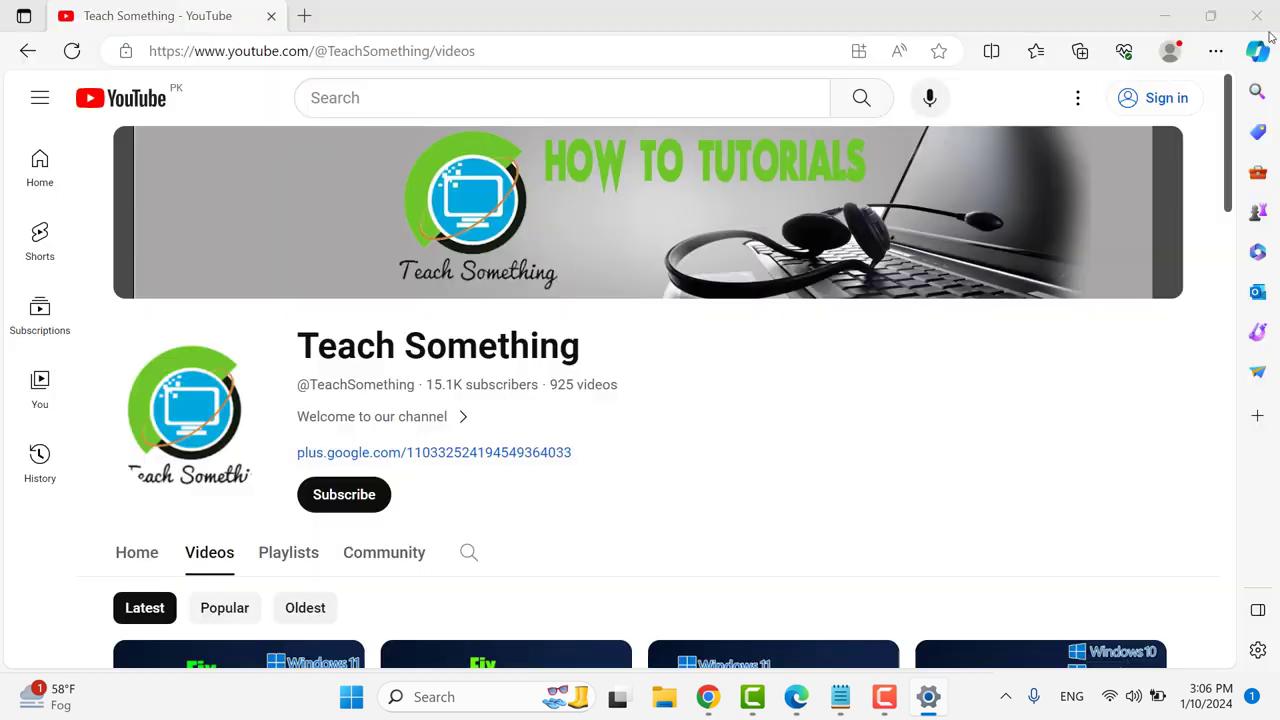
Close Settings and run msconfig (System Configuration) as administrator from Windows Search
{"action": "left_click", "coordinate": [1256, 16]}
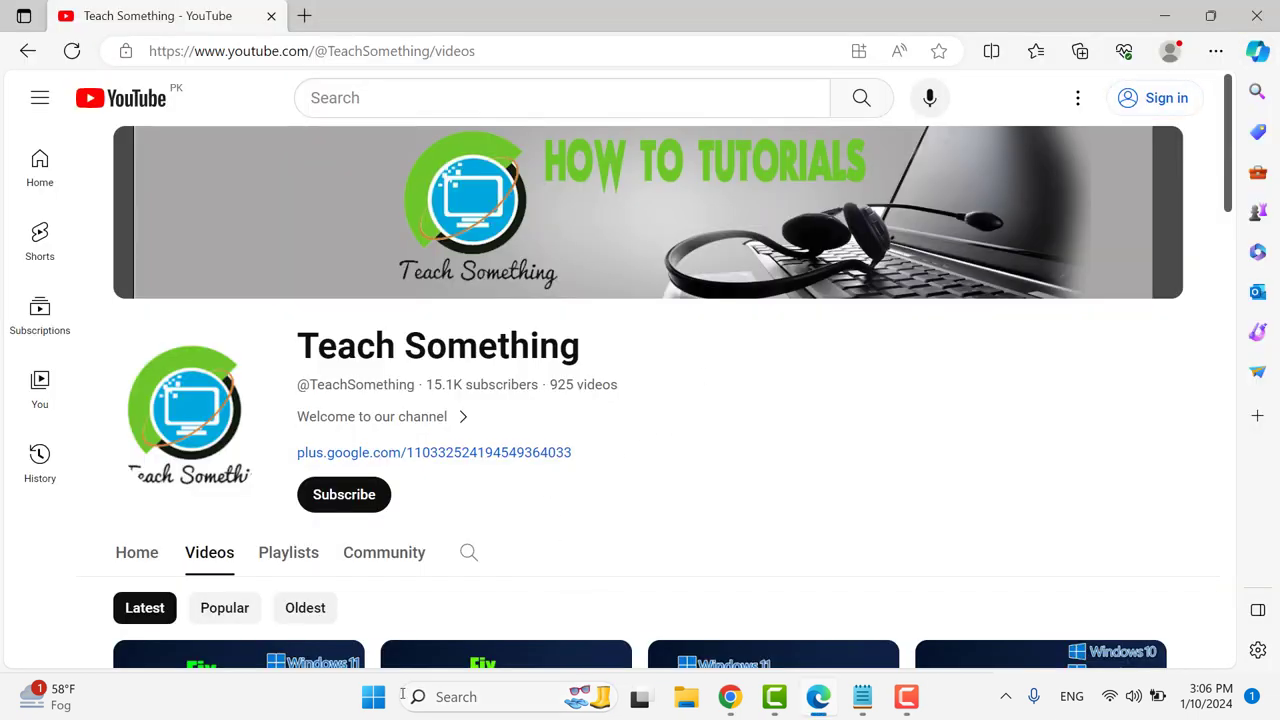
{"action": "left_click", "coordinate": [459, 698]}
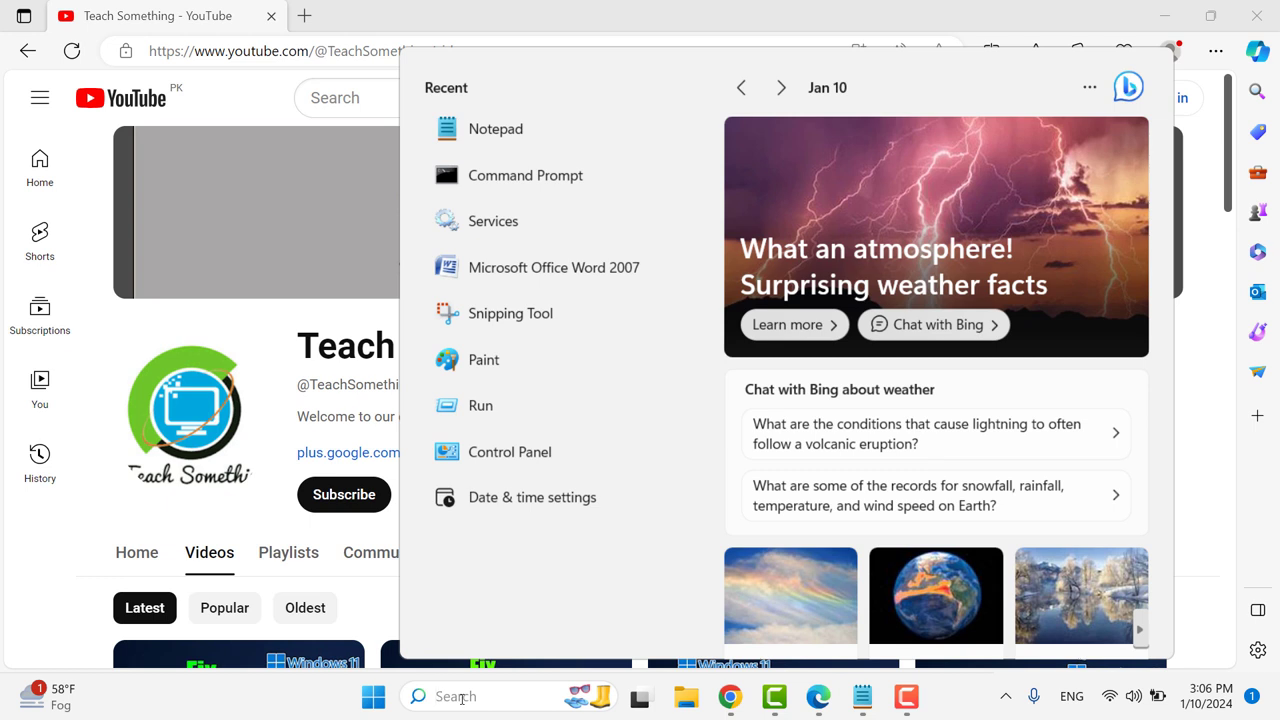
{"action": "type", "text": "msconfig"}
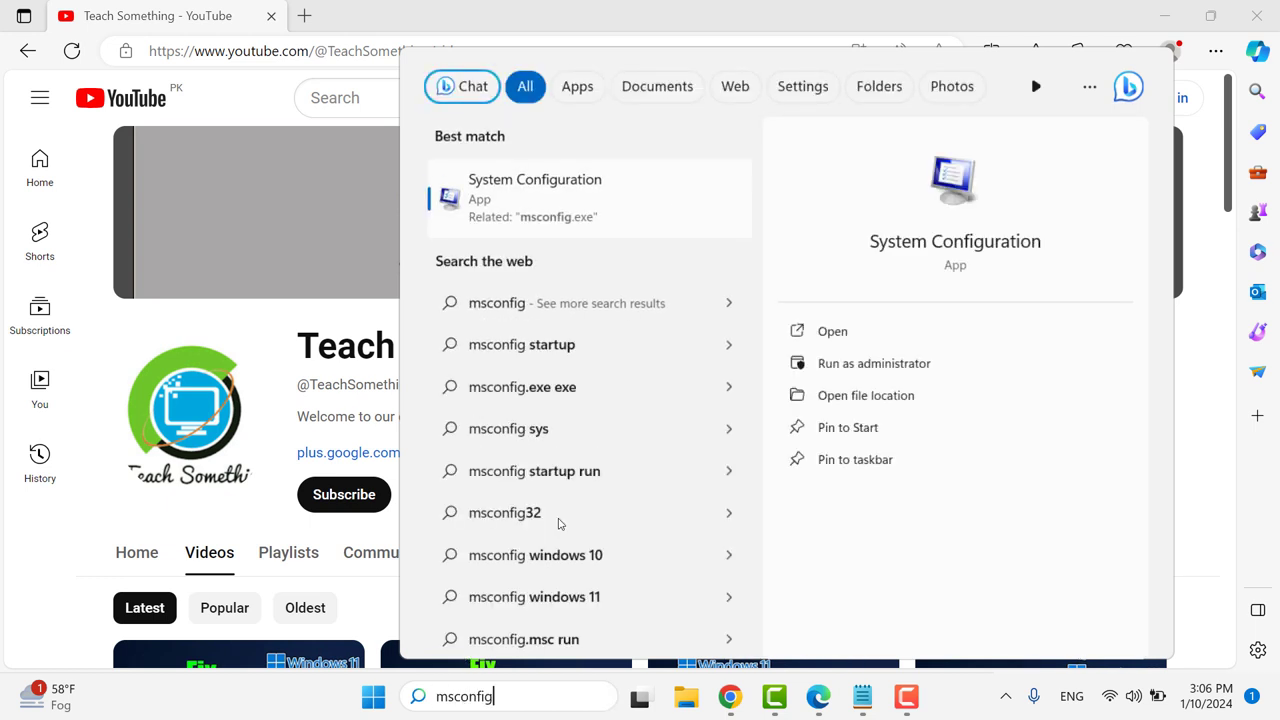
{"action": "right_click", "coordinate": [576, 210]}
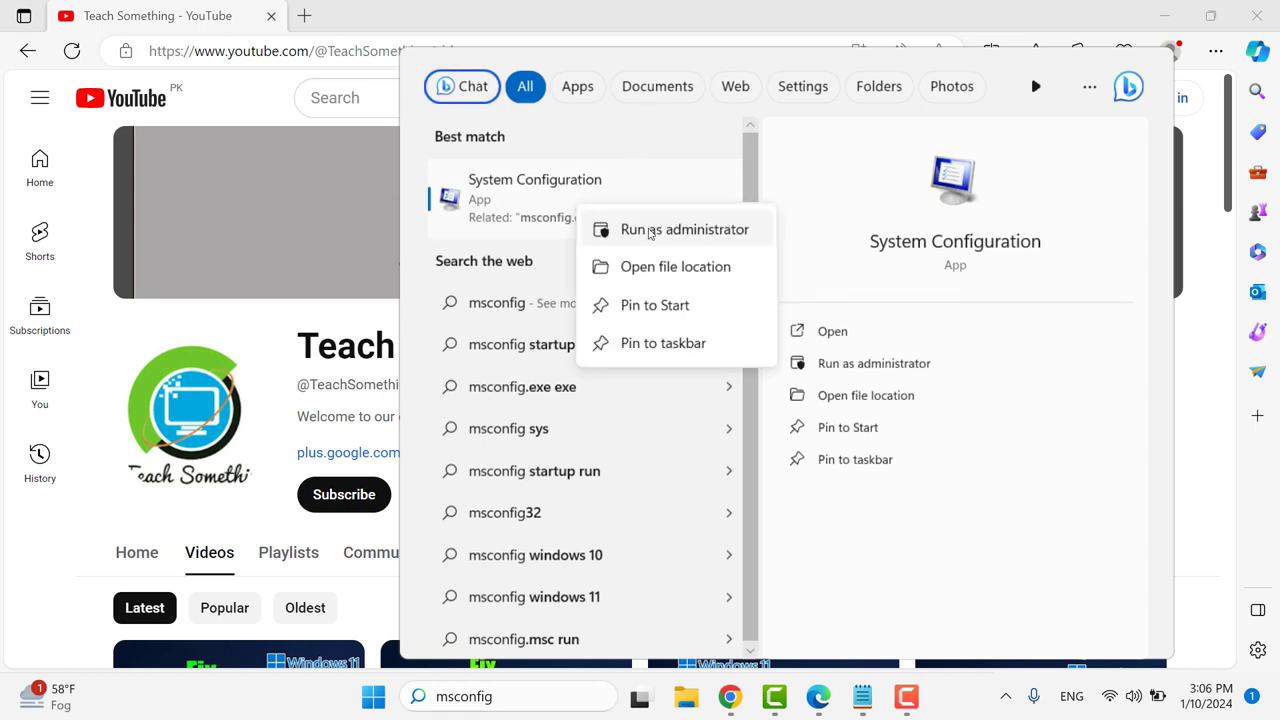
{"action": "left_click", "coordinate": [646, 228]}
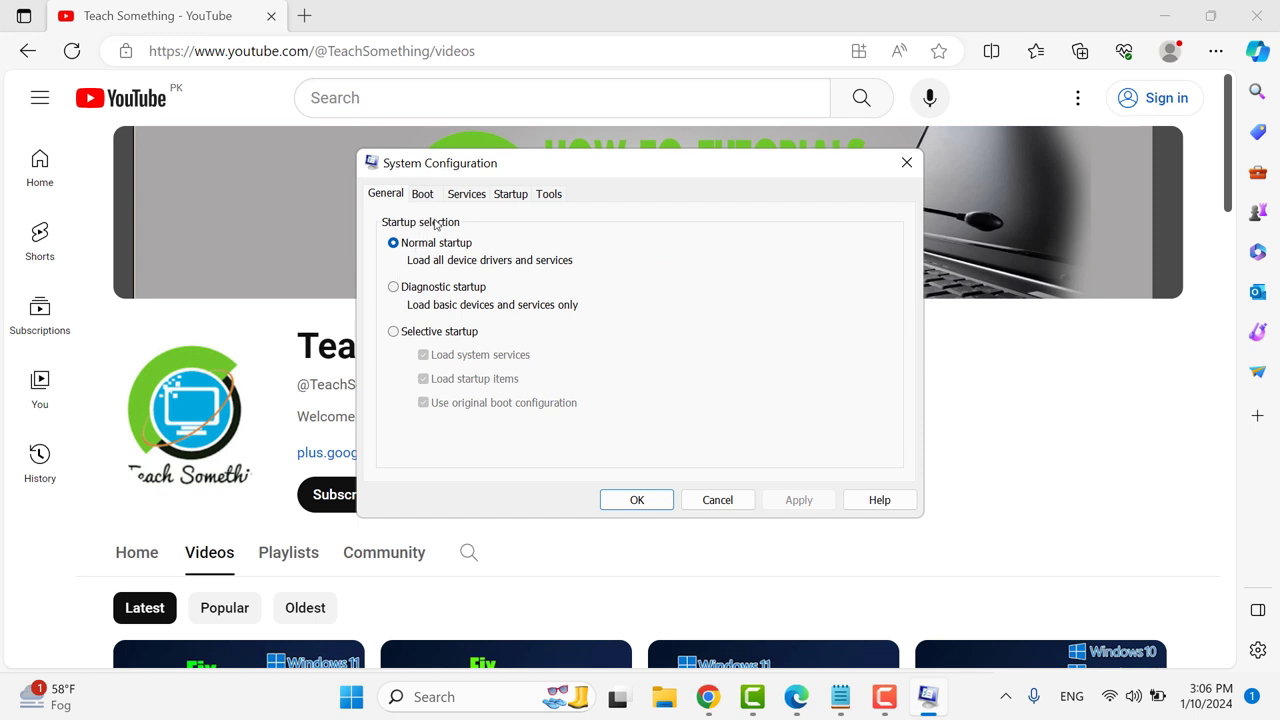
Review the full Services list in System Configuration, leaving every service enabled
{"action": "left_click", "coordinate": [464, 198]}
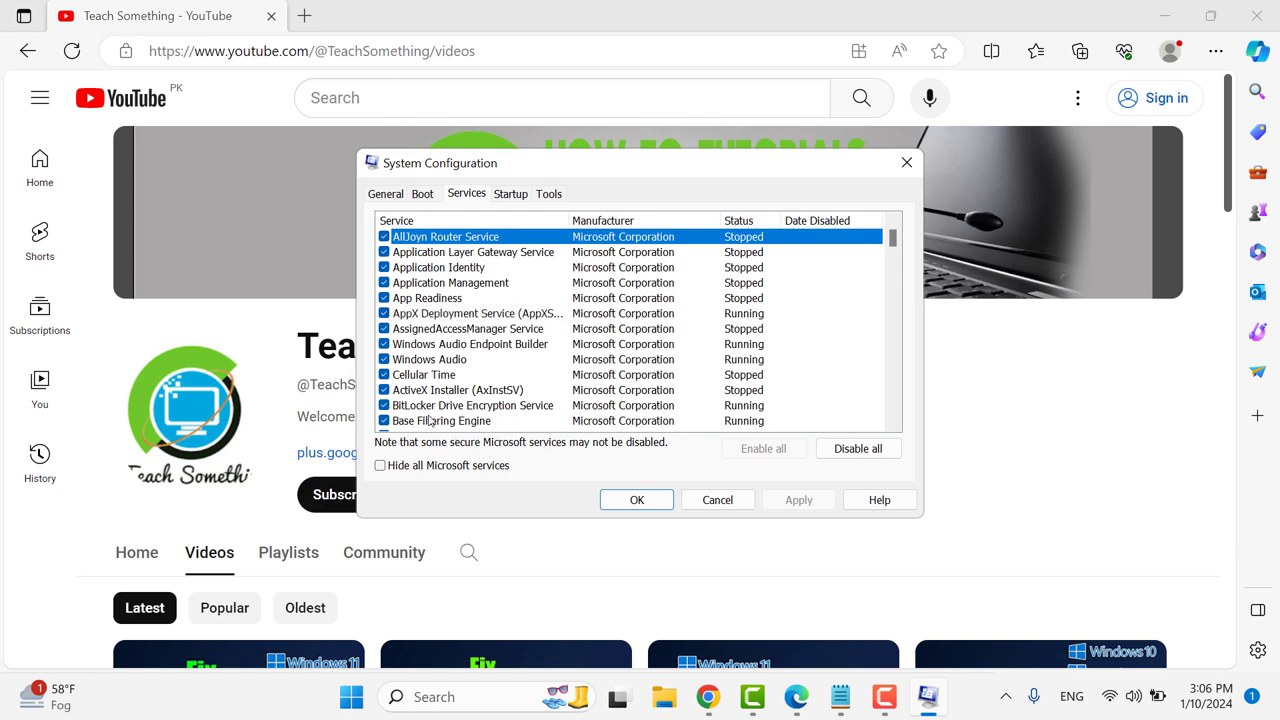
{"action": "scroll", "coordinate": [440, 385], "scroll_direction": "down", "scroll_amount": 13}
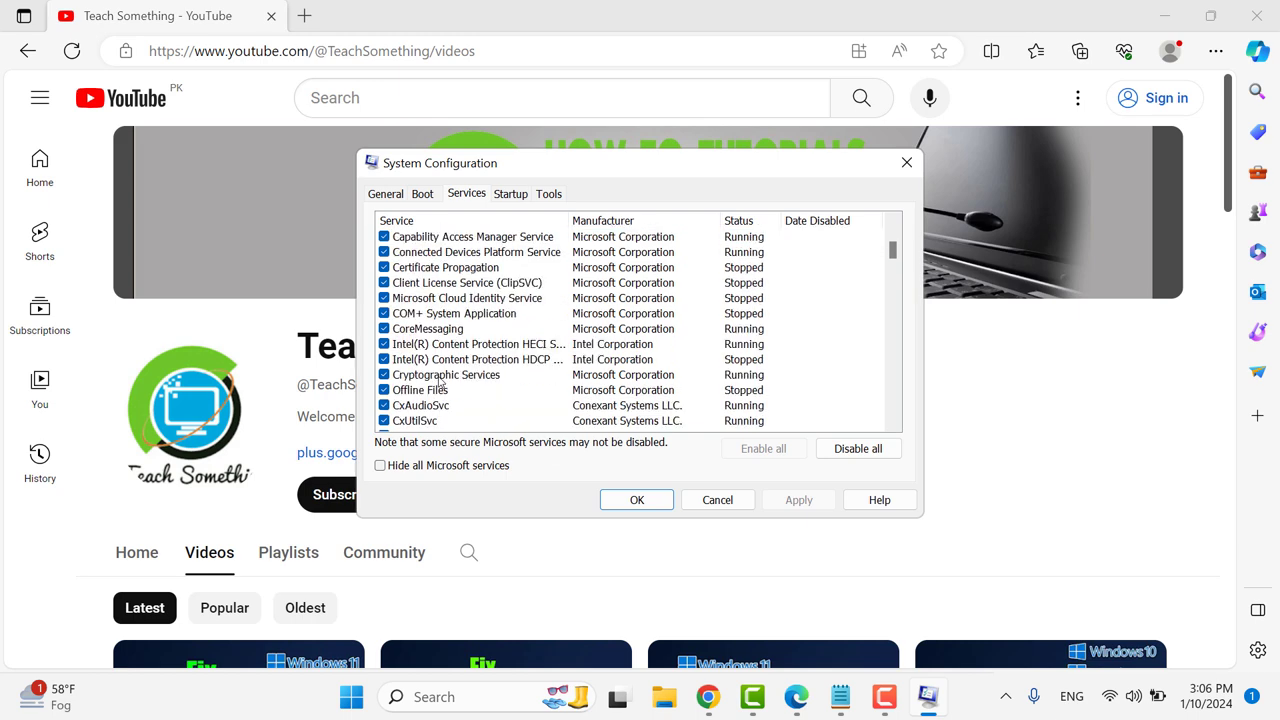
{"action": "scroll", "coordinate": [440, 382], "scroll_direction": "down", "scroll_amount": 8}
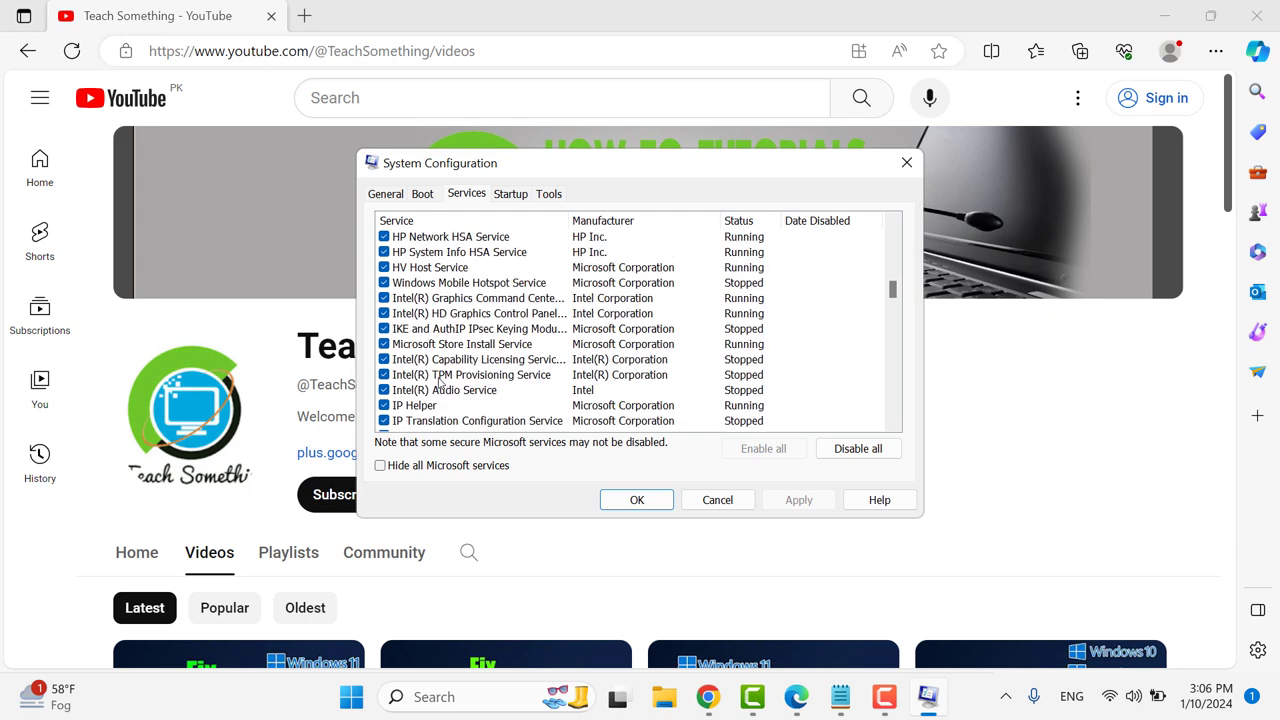
{"action": "scroll", "coordinate": [440, 382], "scroll_direction": "down", "scroll_amount": 12}
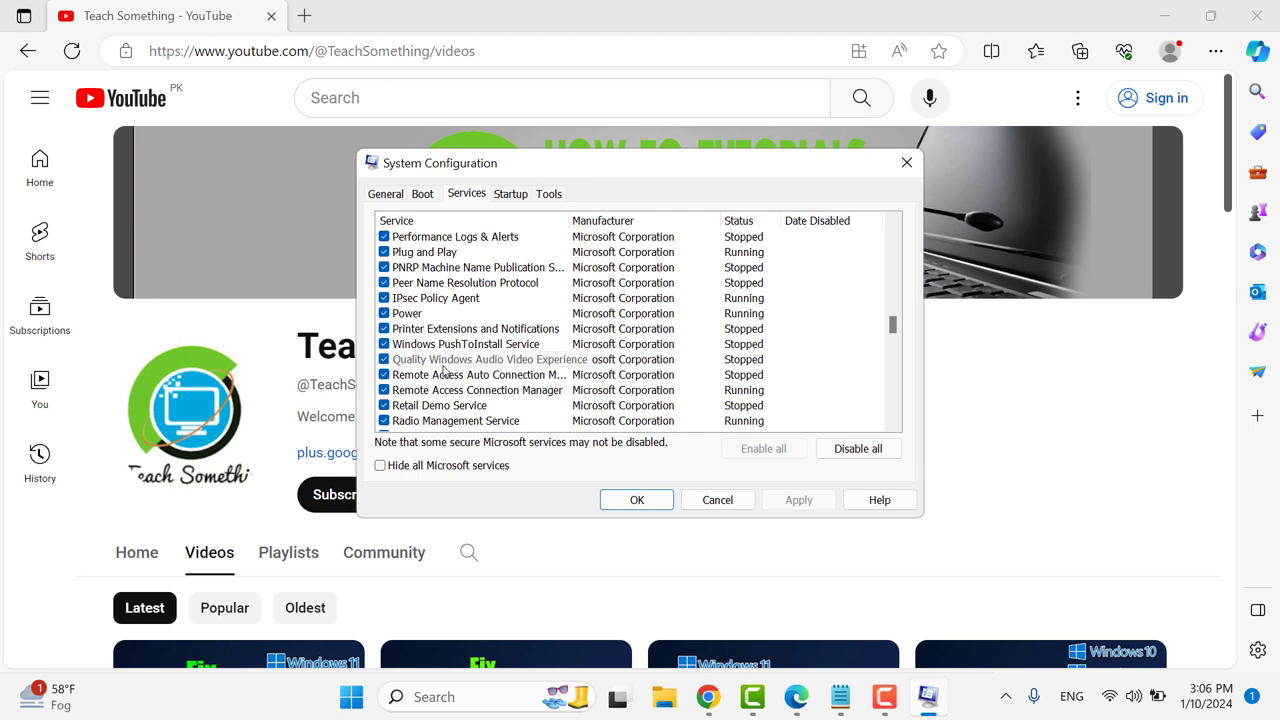
{"action": "scroll", "coordinate": [443, 371], "scroll_direction": "down", "scroll_amount": 1}
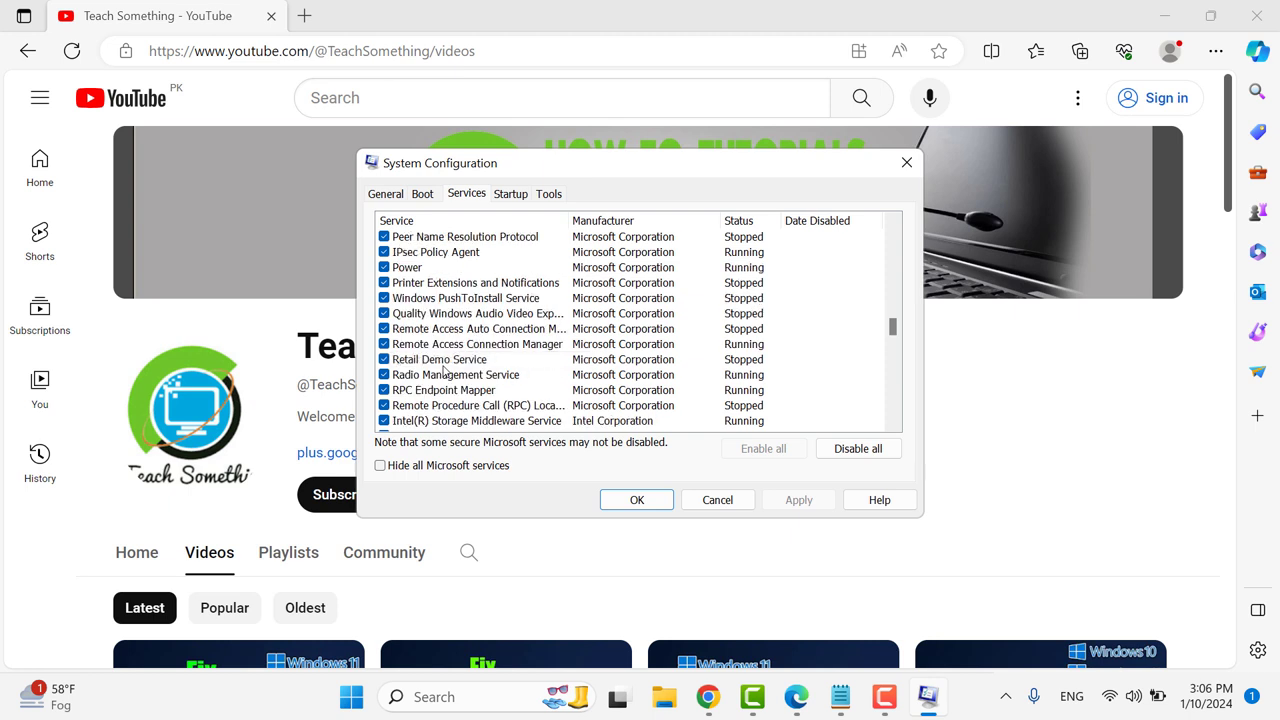
{"action": "scroll", "coordinate": [443, 371], "scroll_direction": "down", "scroll_amount": 1}
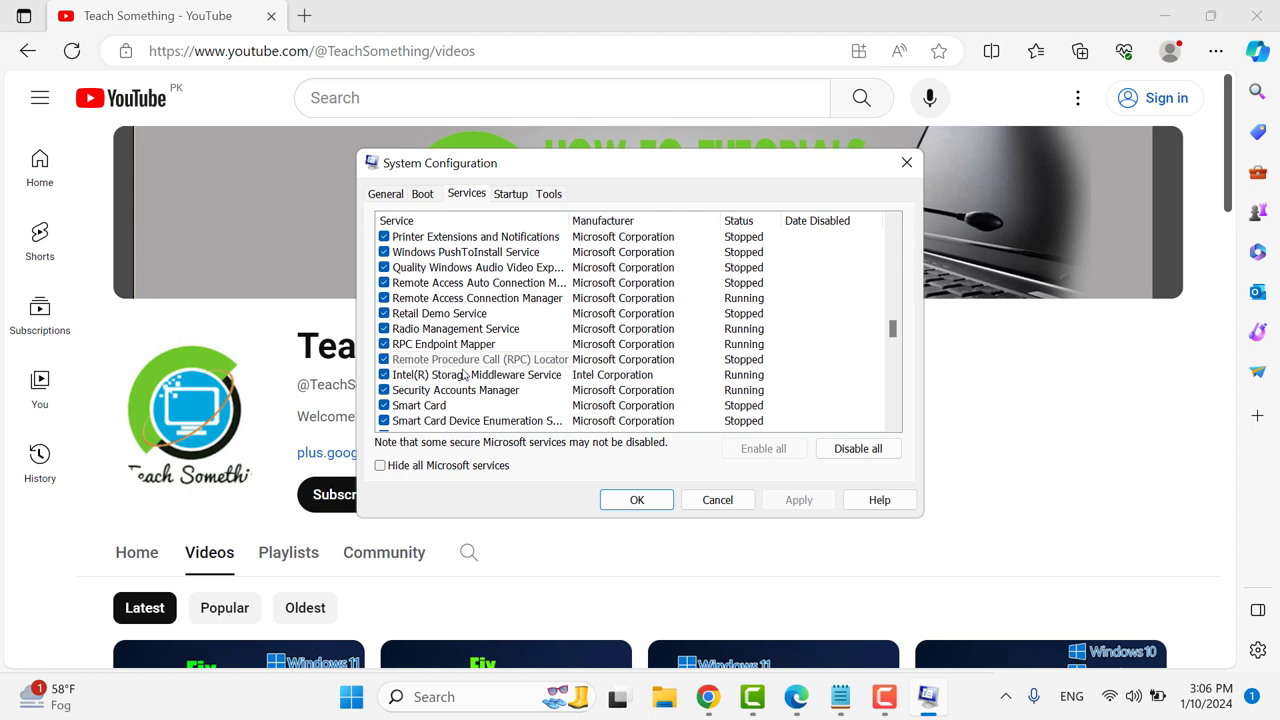
{"action": "scroll", "coordinate": [651, 367], "scroll_direction": "up", "scroll_amount": 1}
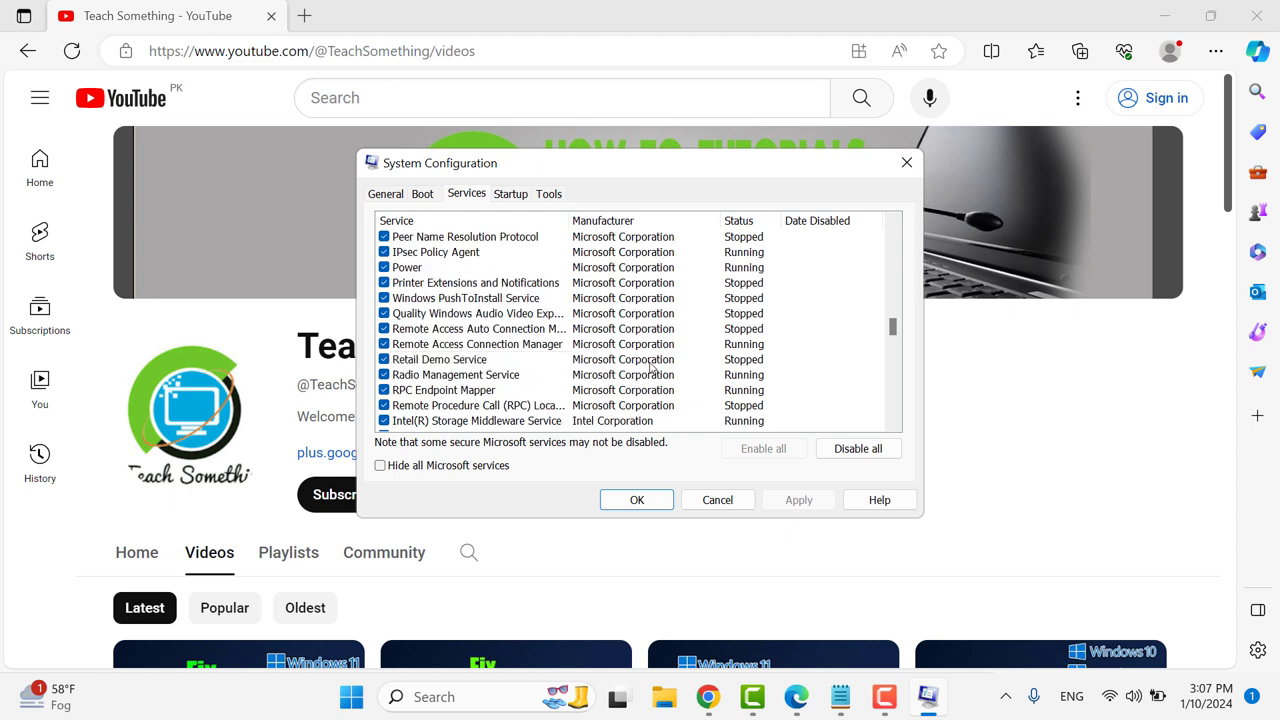
{"action": "scroll", "coordinate": [651, 367], "scroll_direction": "up", "scroll_amount": 1}
{"action": "scroll", "coordinate": [651, 367], "scroll_direction": "up", "scroll_amount": 1}
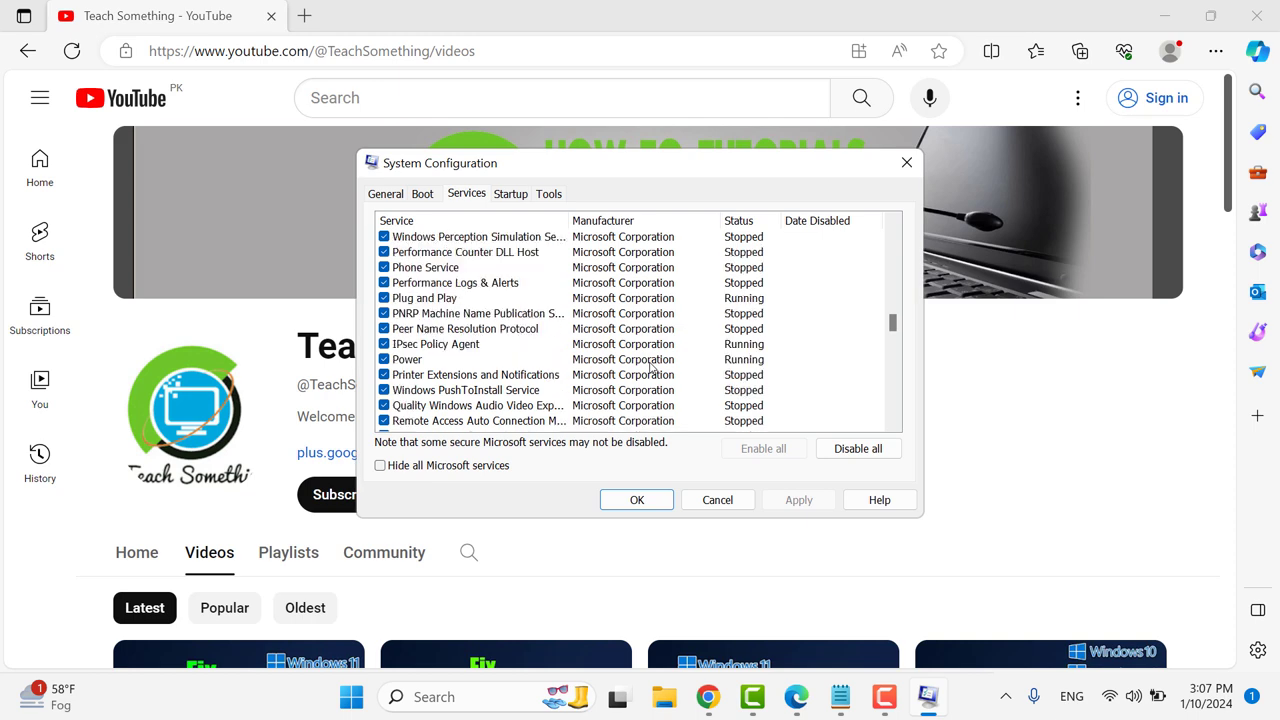
{"action": "scroll", "coordinate": [651, 367], "scroll_direction": "up", "scroll_amount": 1}
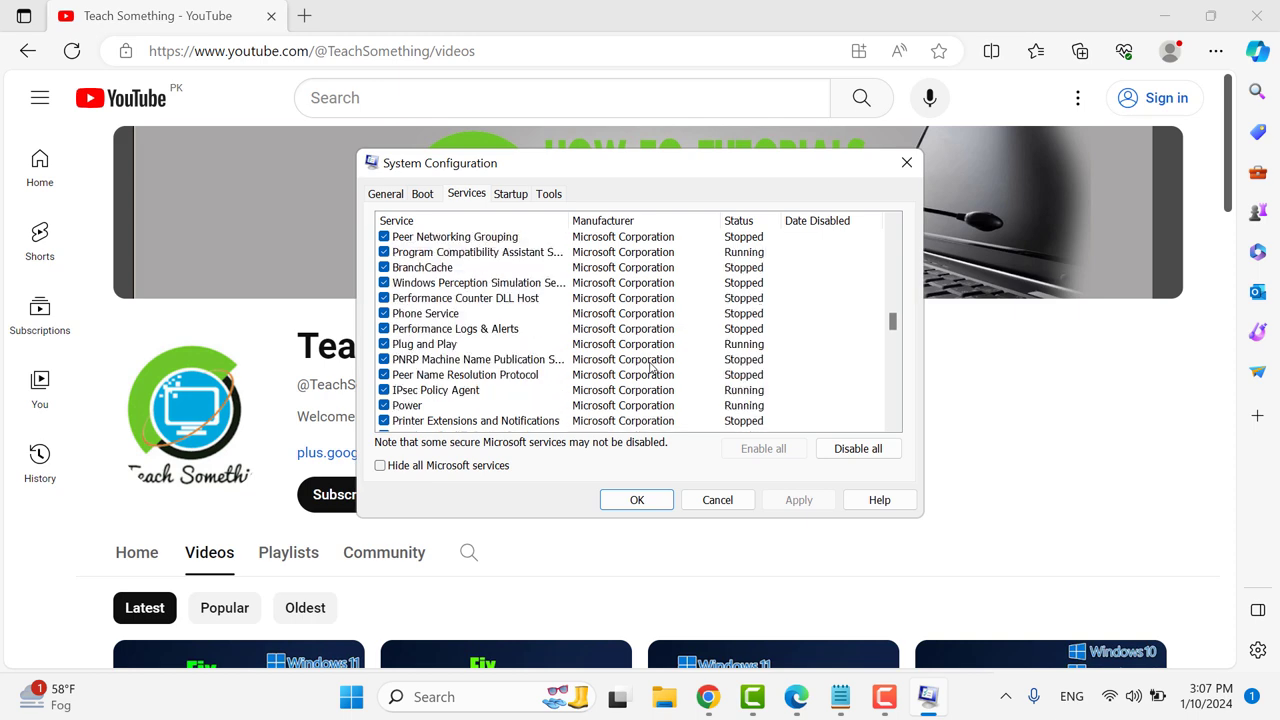
{"action": "scroll", "coordinate": [651, 367], "scroll_direction": "up", "scroll_amount": 1}
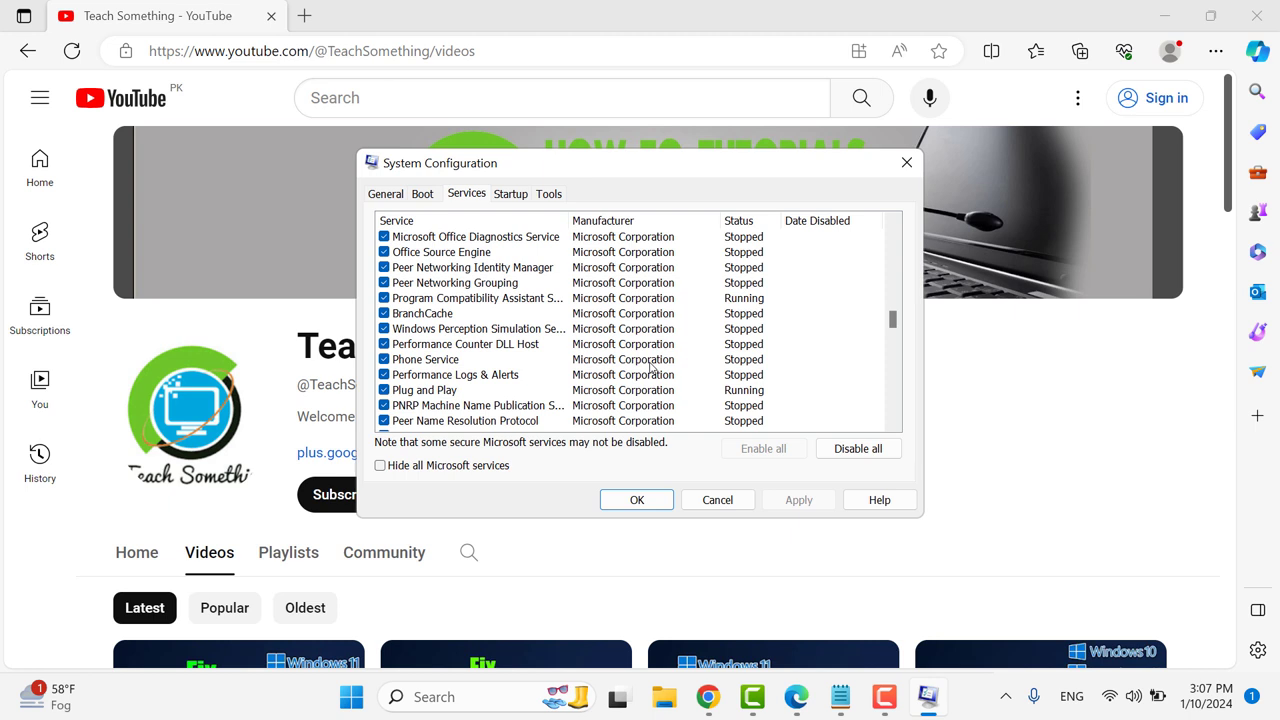
{"action": "scroll", "coordinate": [473, 355], "scroll_direction": "up", "scroll_amount": 1}
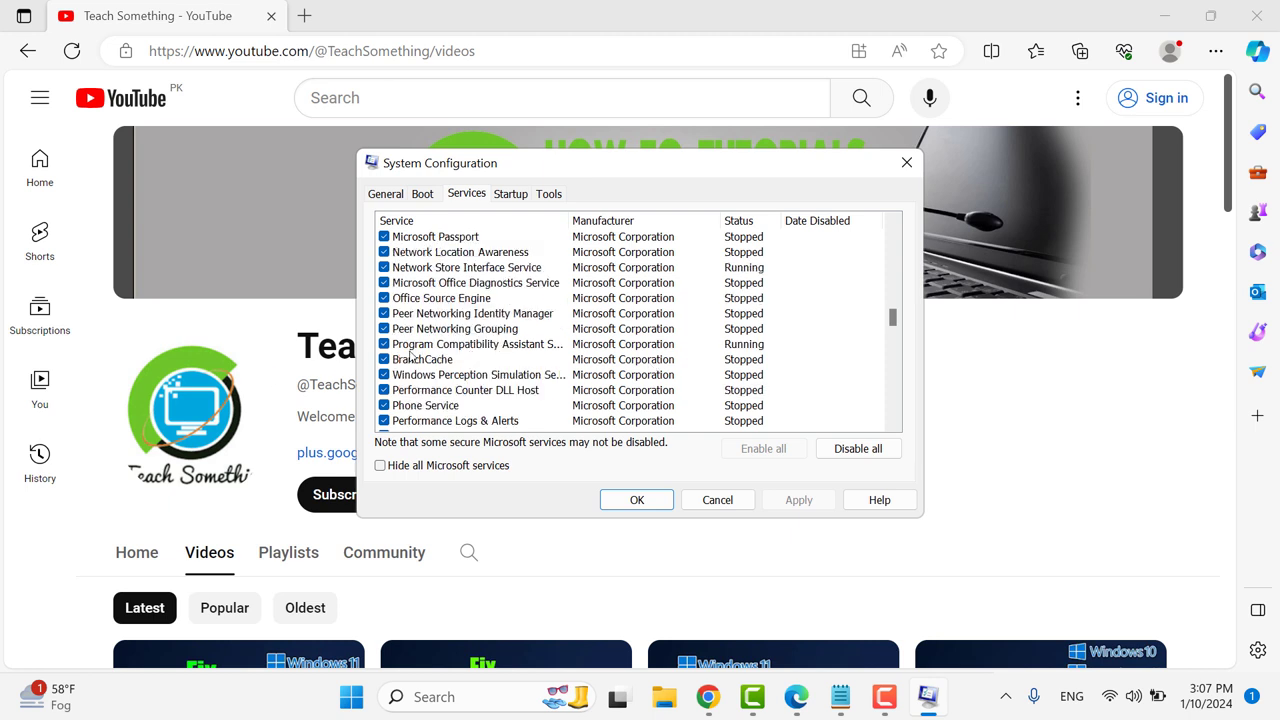
{"action": "scroll", "coordinate": [410, 352], "scroll_direction": "up", "scroll_amount": 1}
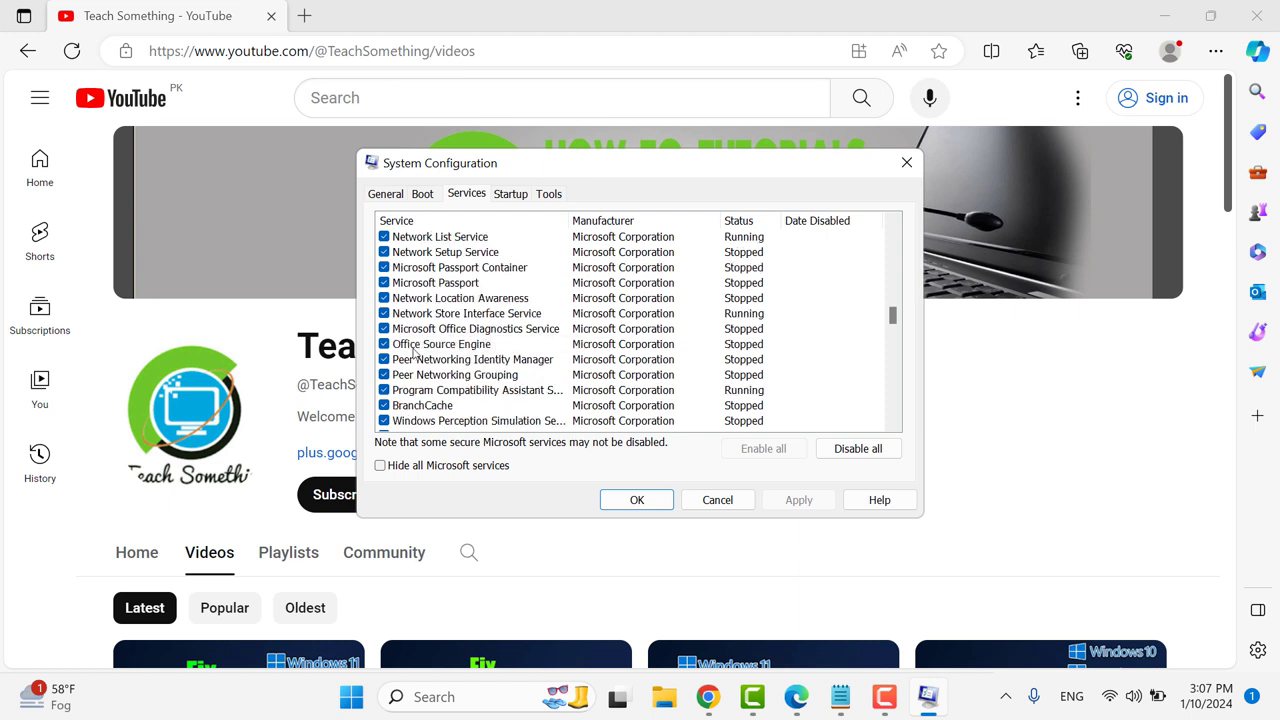